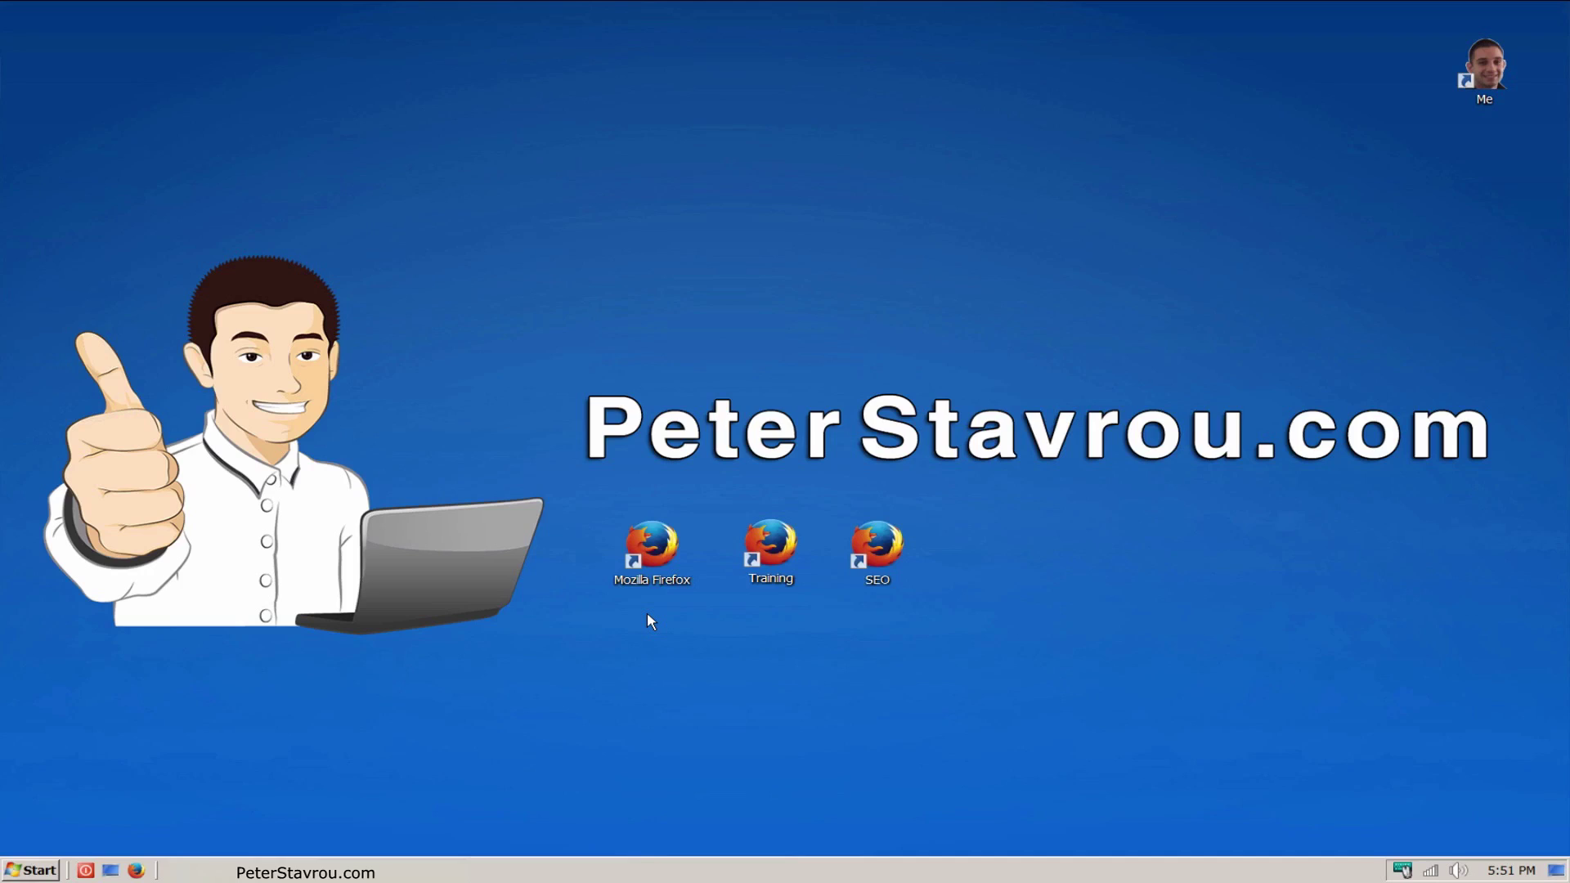
Check the default, Training and SEO shortcuts, then launch and close Firefox from the default one.
left_click(668, 583)
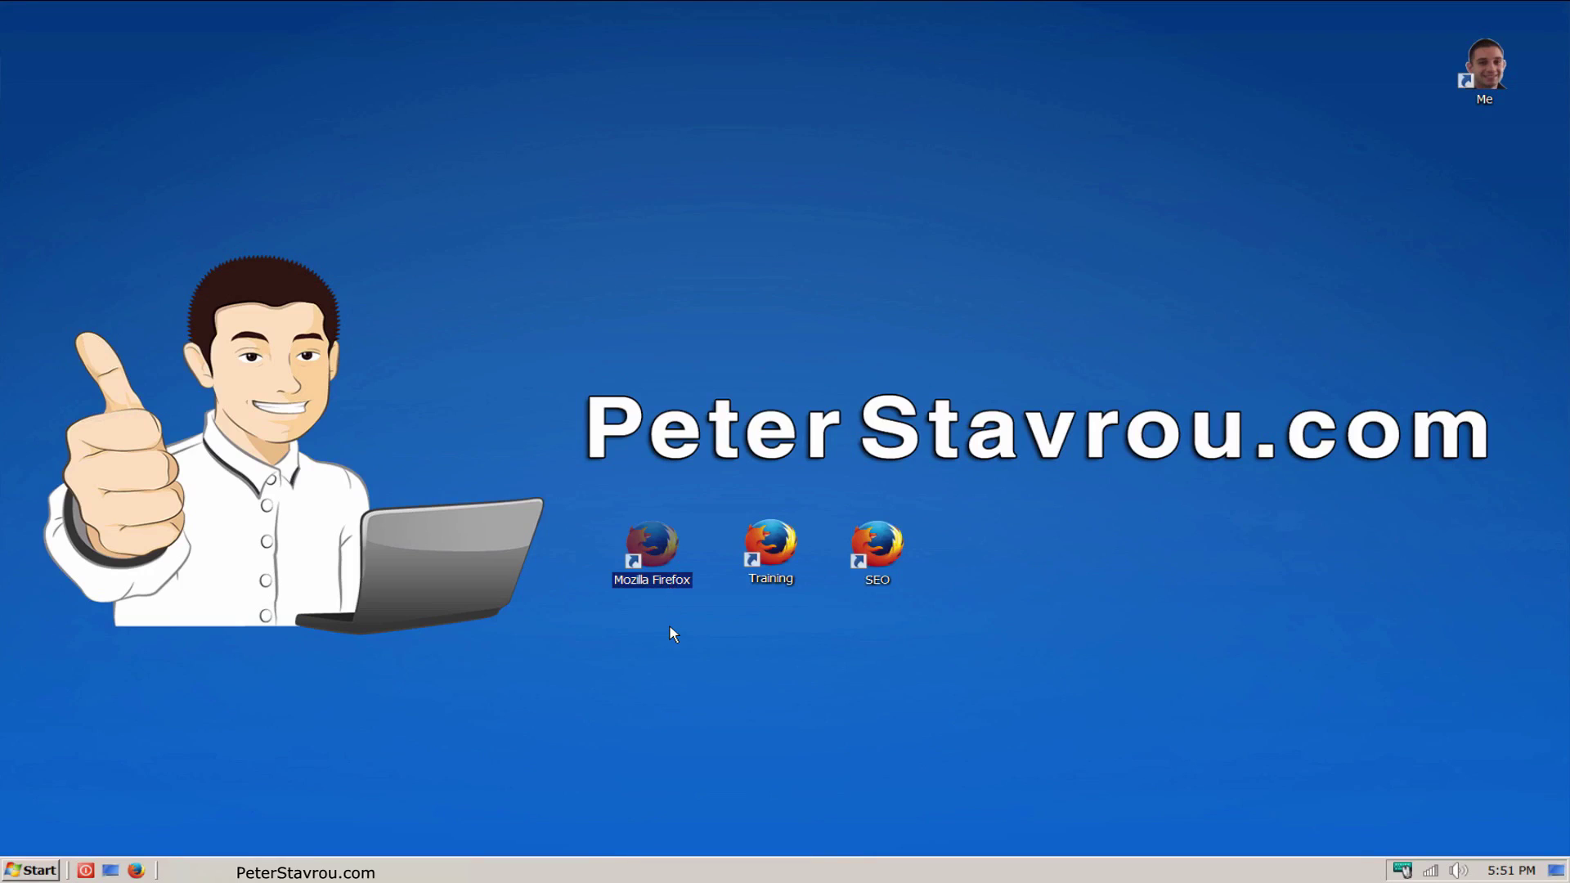
left_click(771, 577)
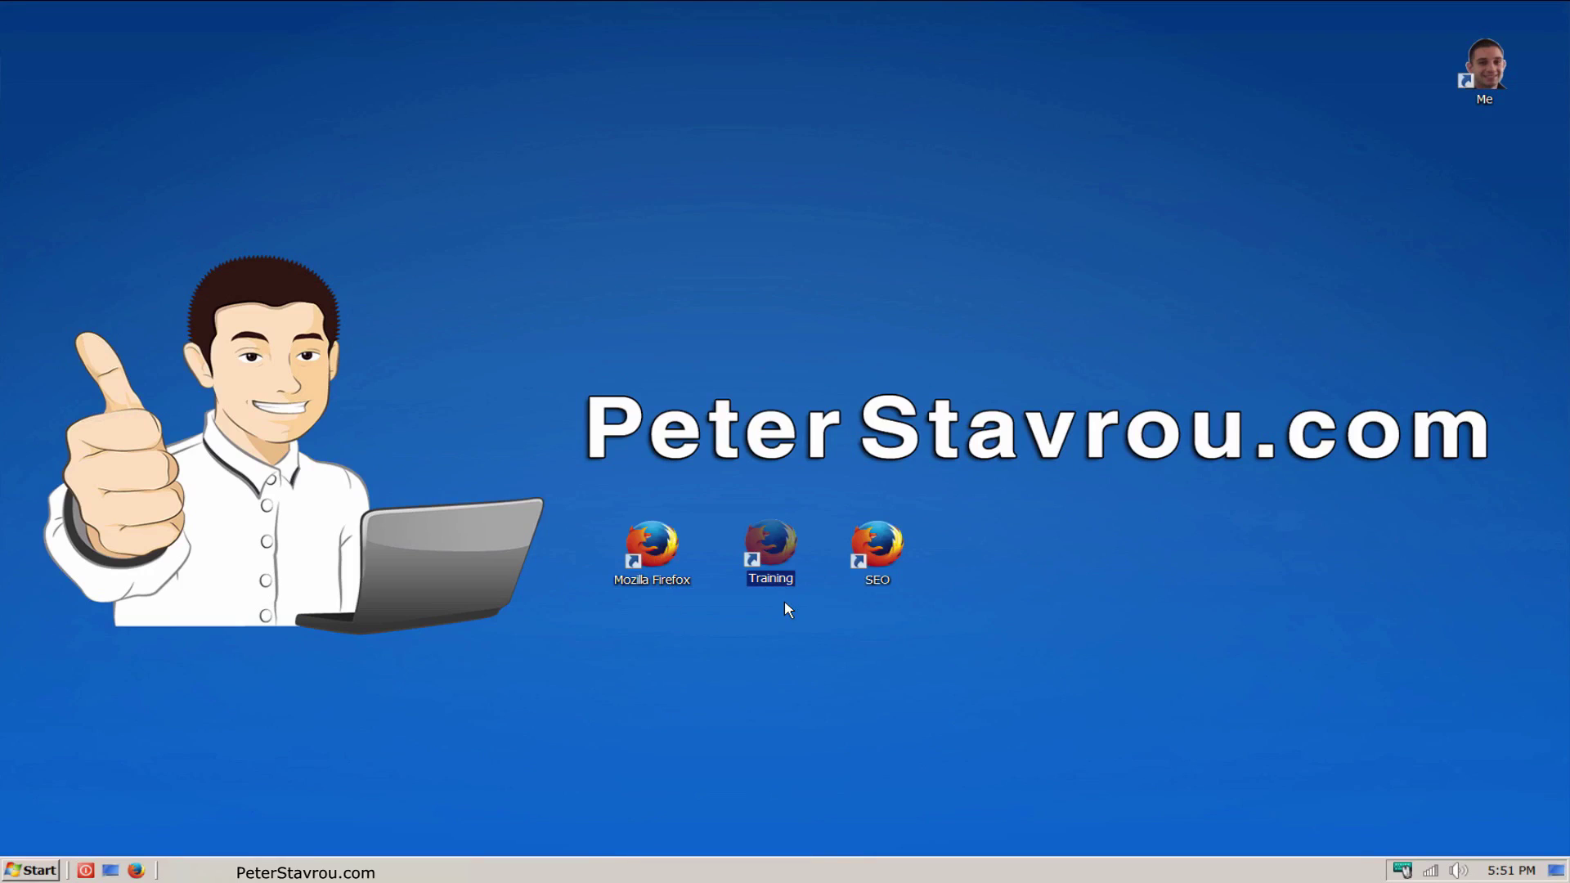
left_click(881, 589)
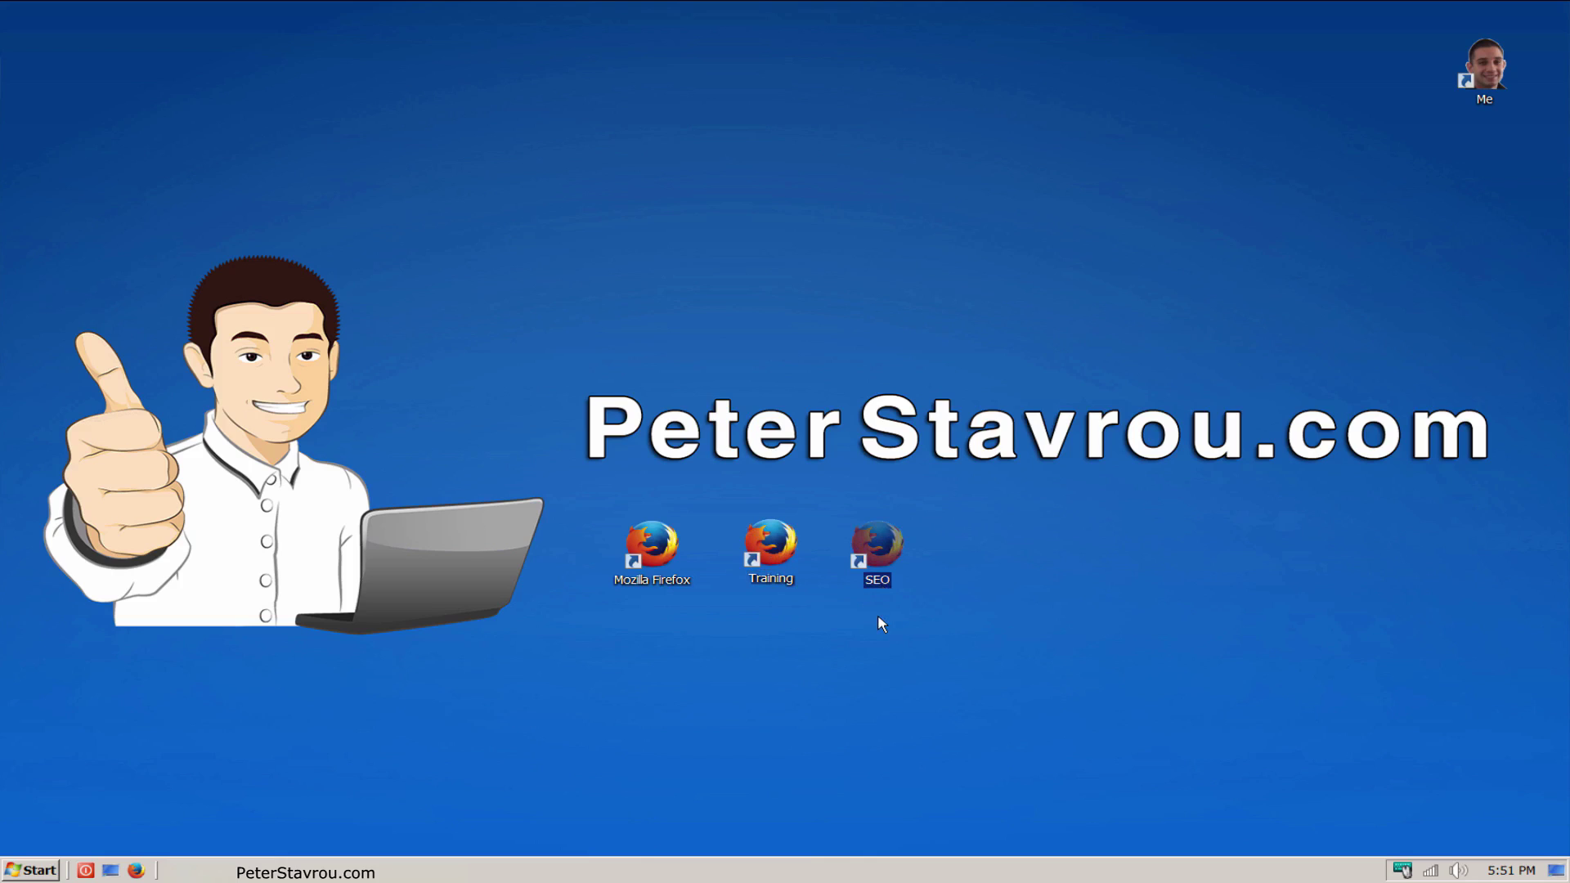
left_click(656, 580)
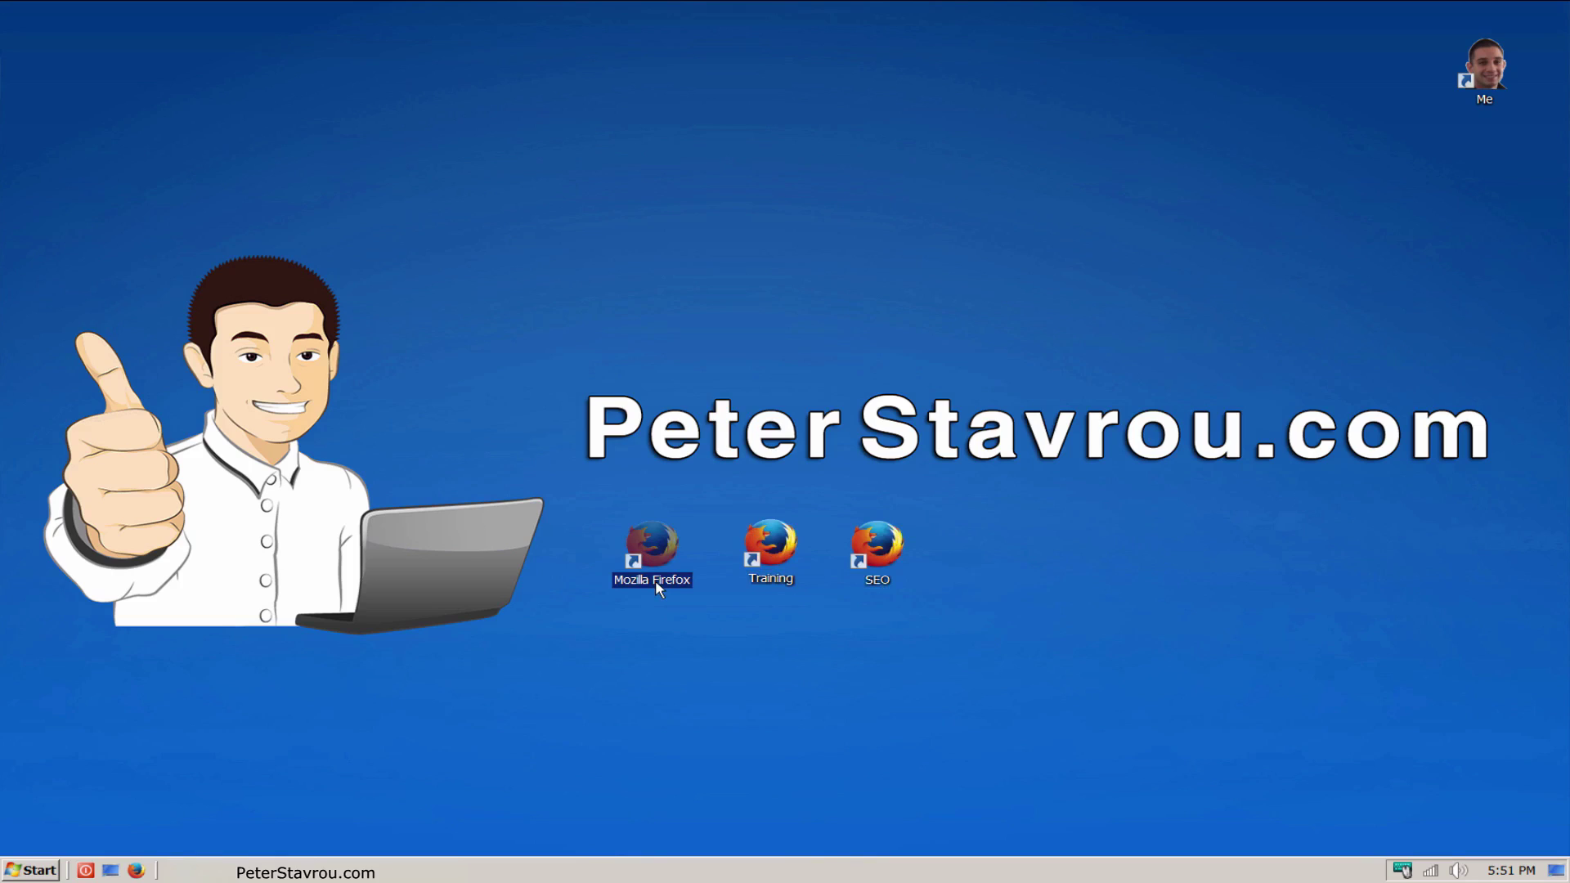
double_click(655, 580)
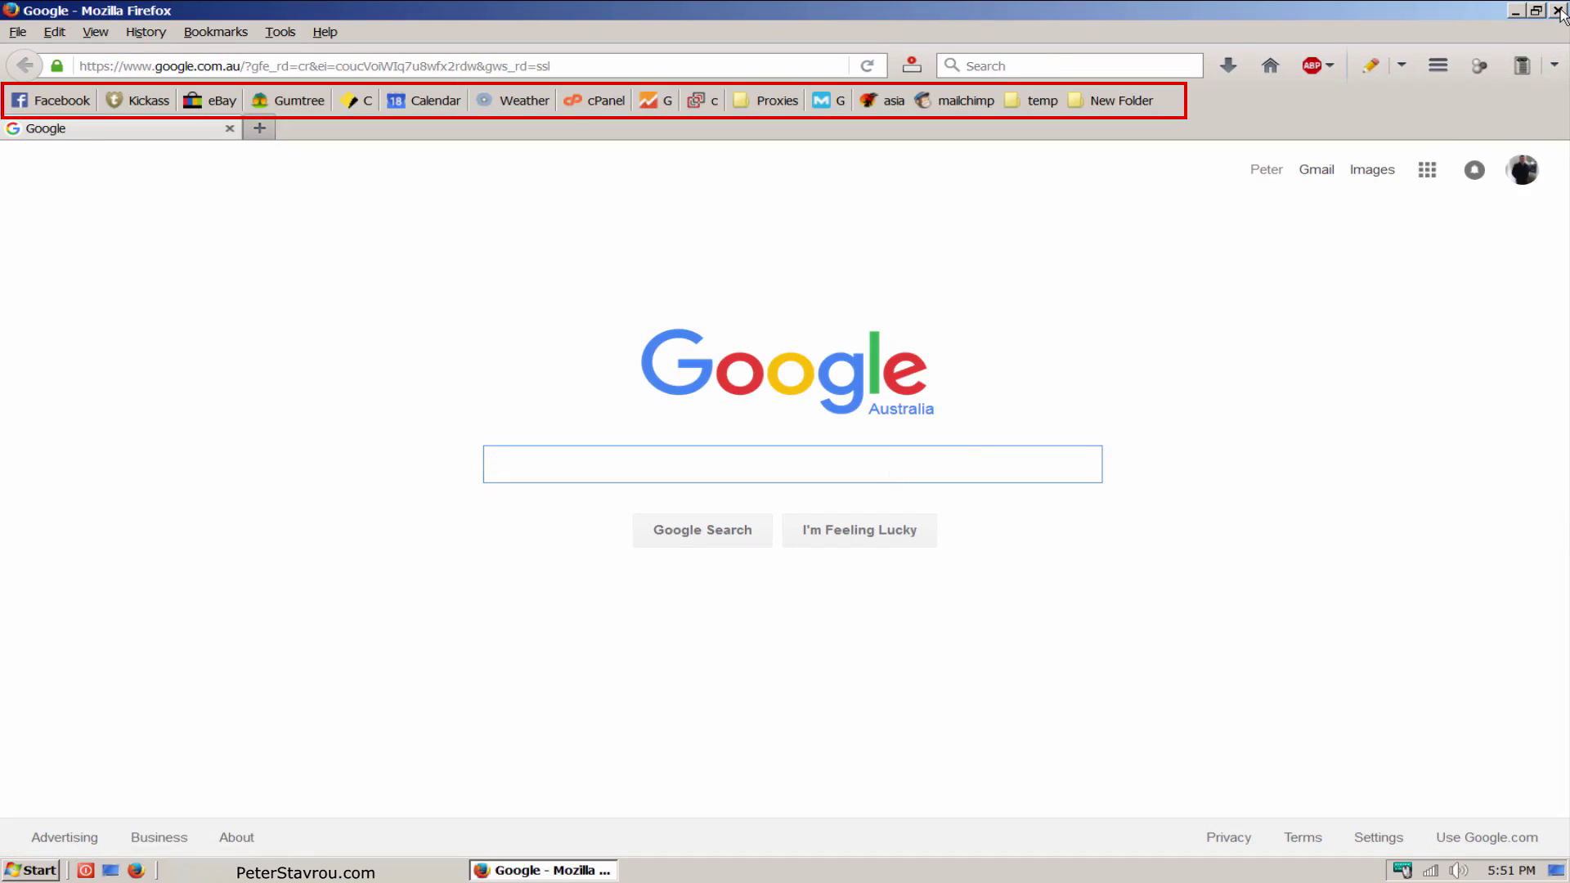
left_click(1560, 10)
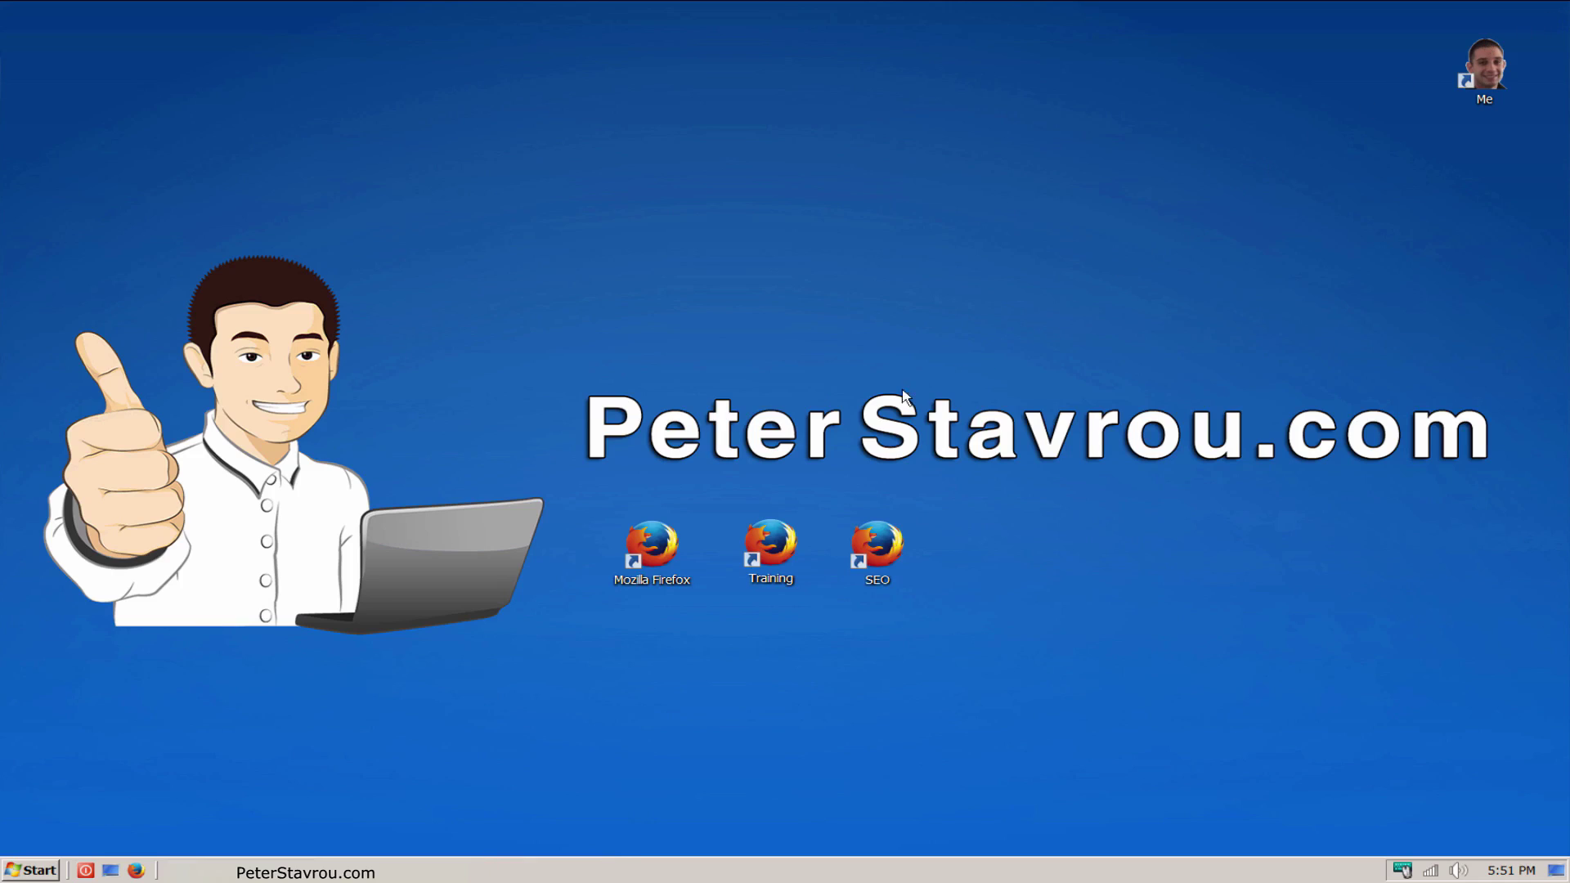
Copy the Mozilla Firefox shortcut, rename the copy Marketing, and launch Firefox from it.
right_click(649, 580)
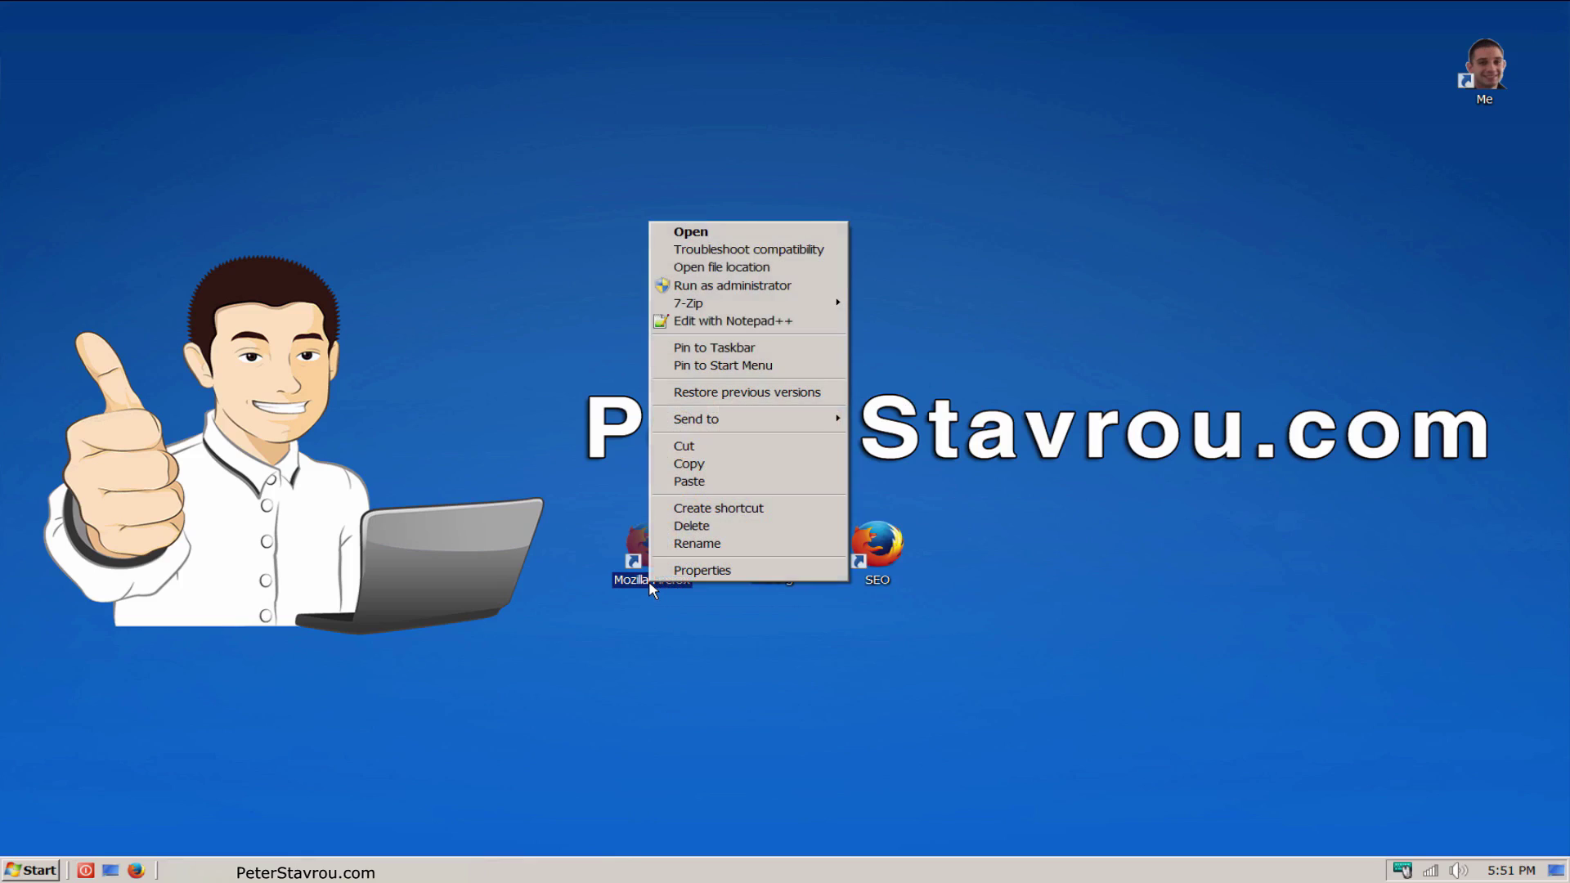
left_click(807, 515)
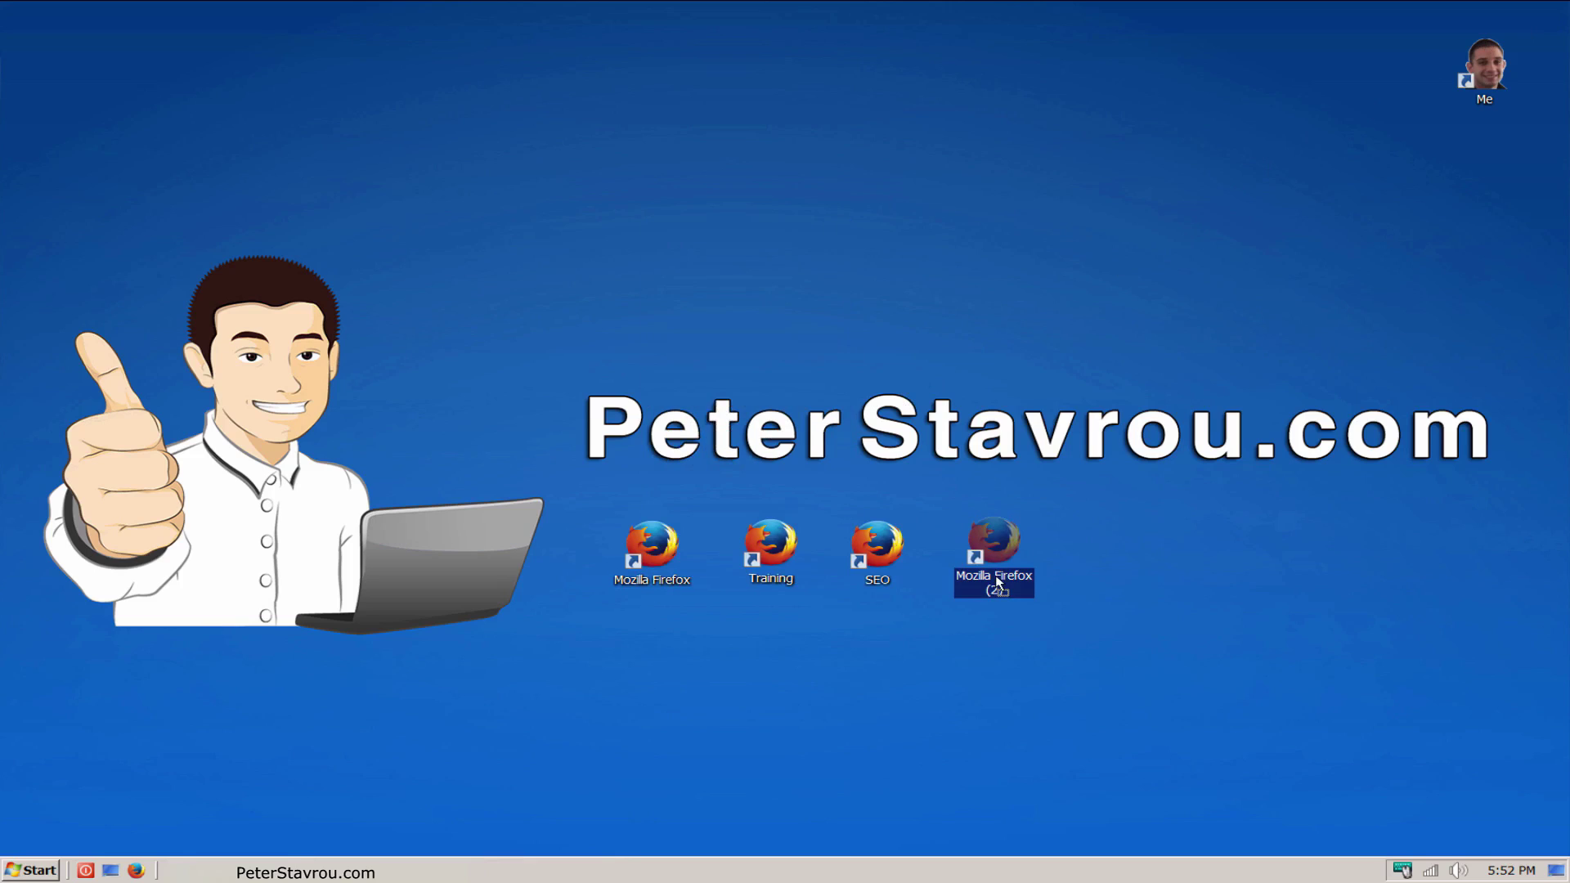
left_click(1002, 586)
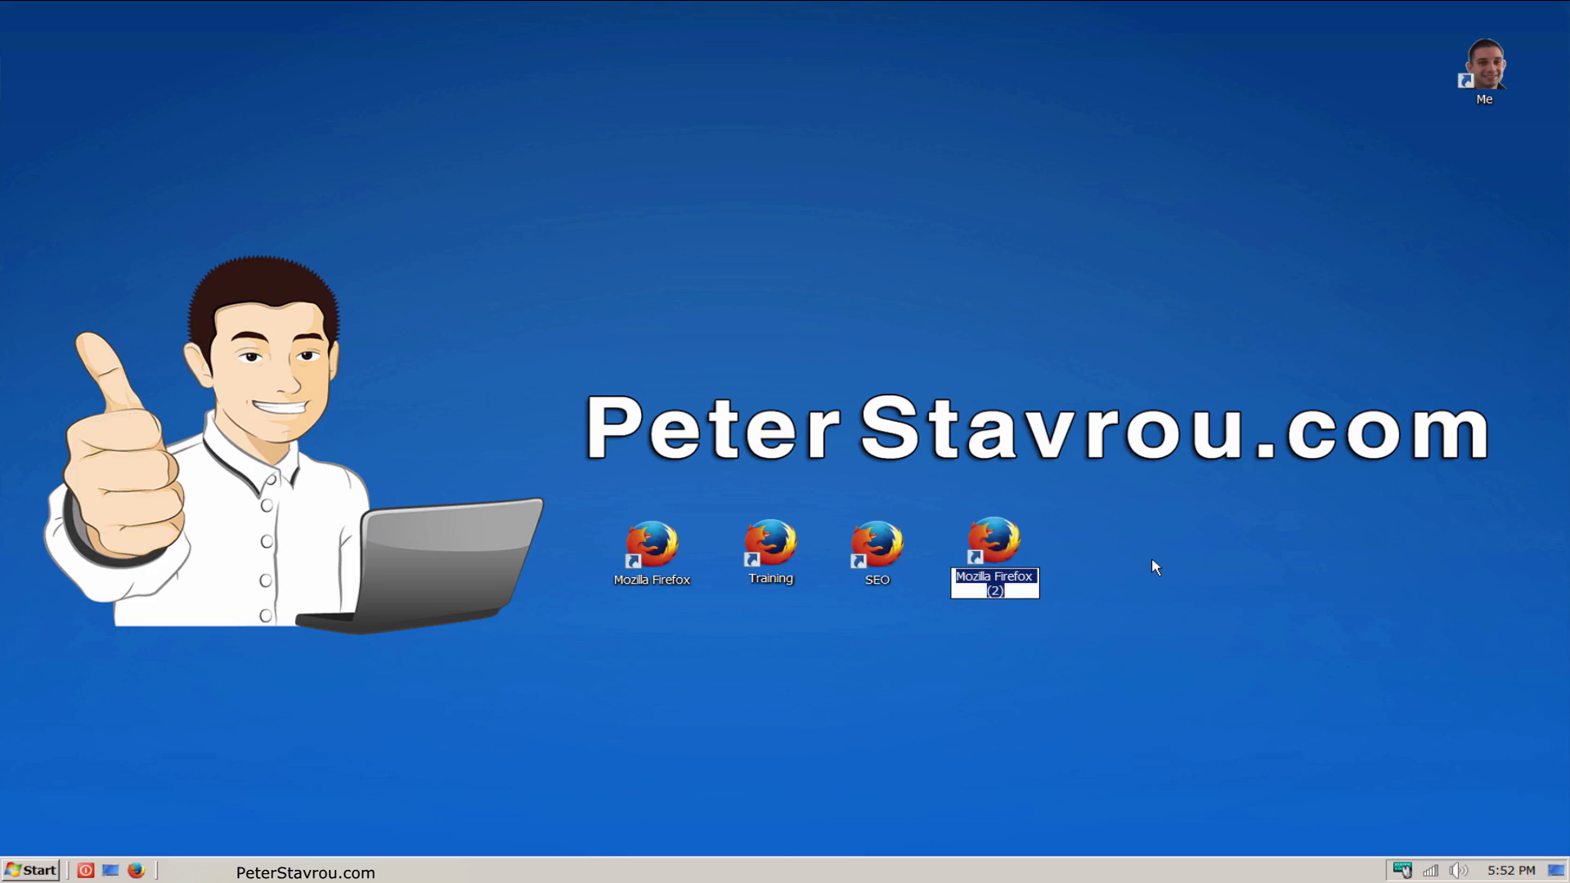
type("Marketing")
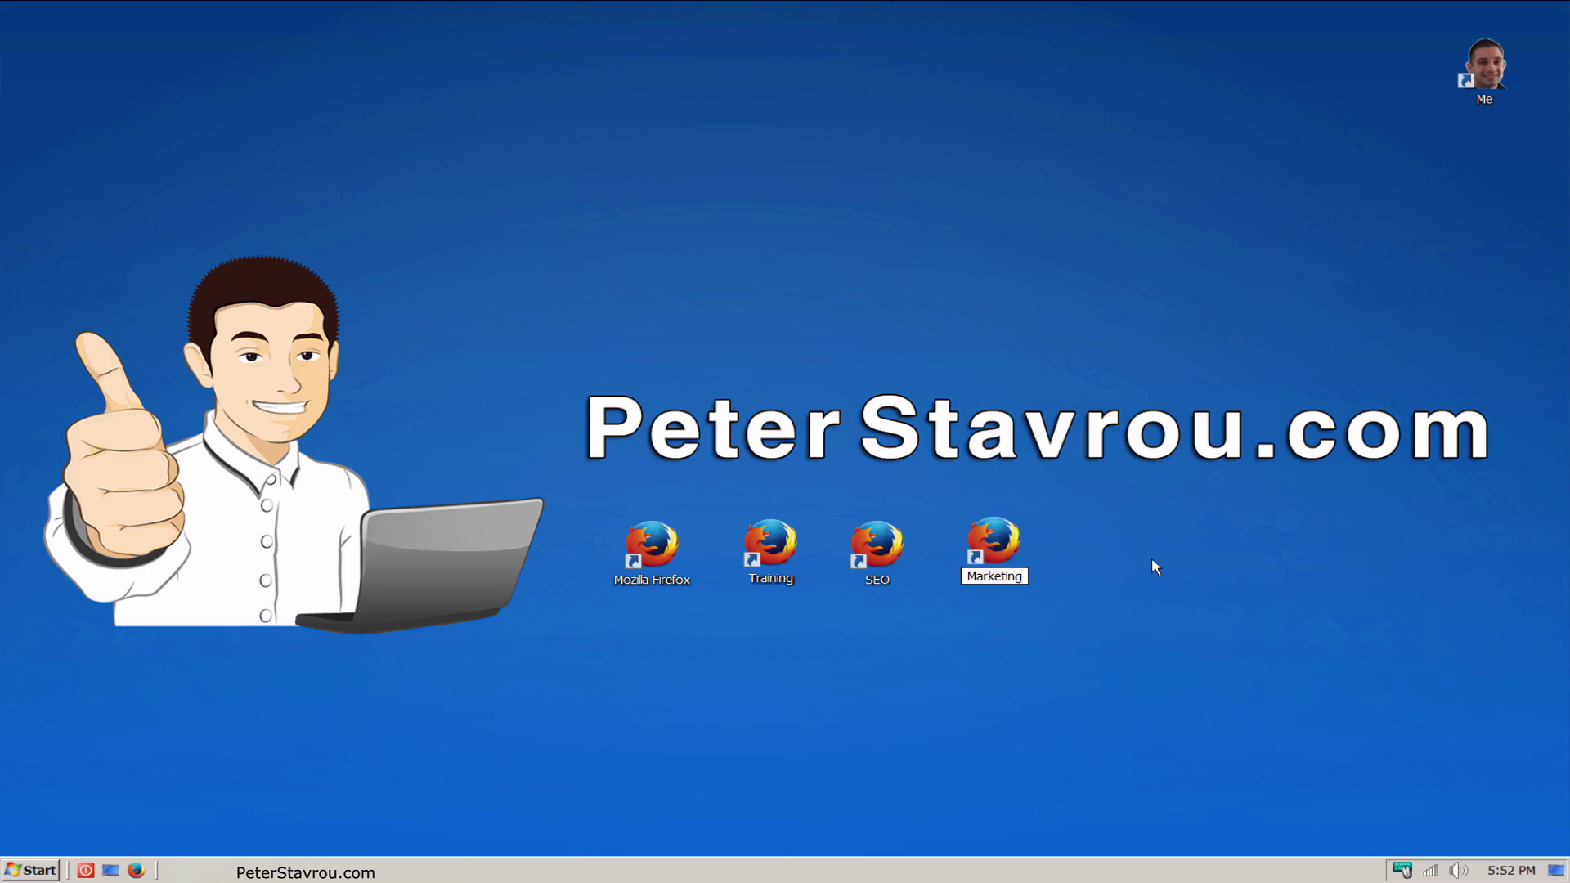
key("Return")
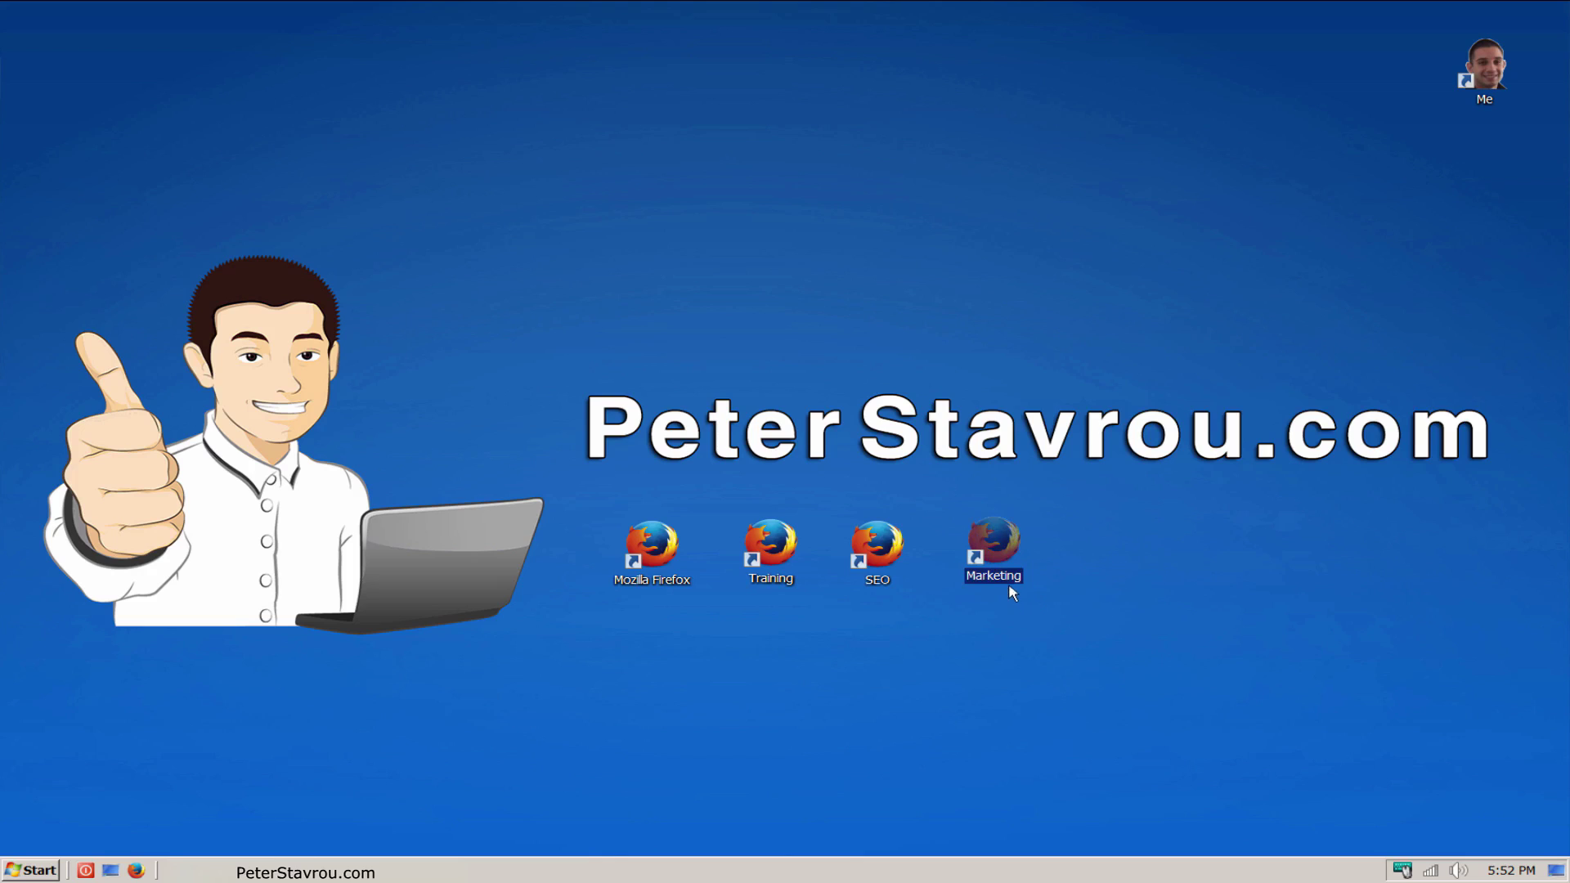
double_click(1016, 581)
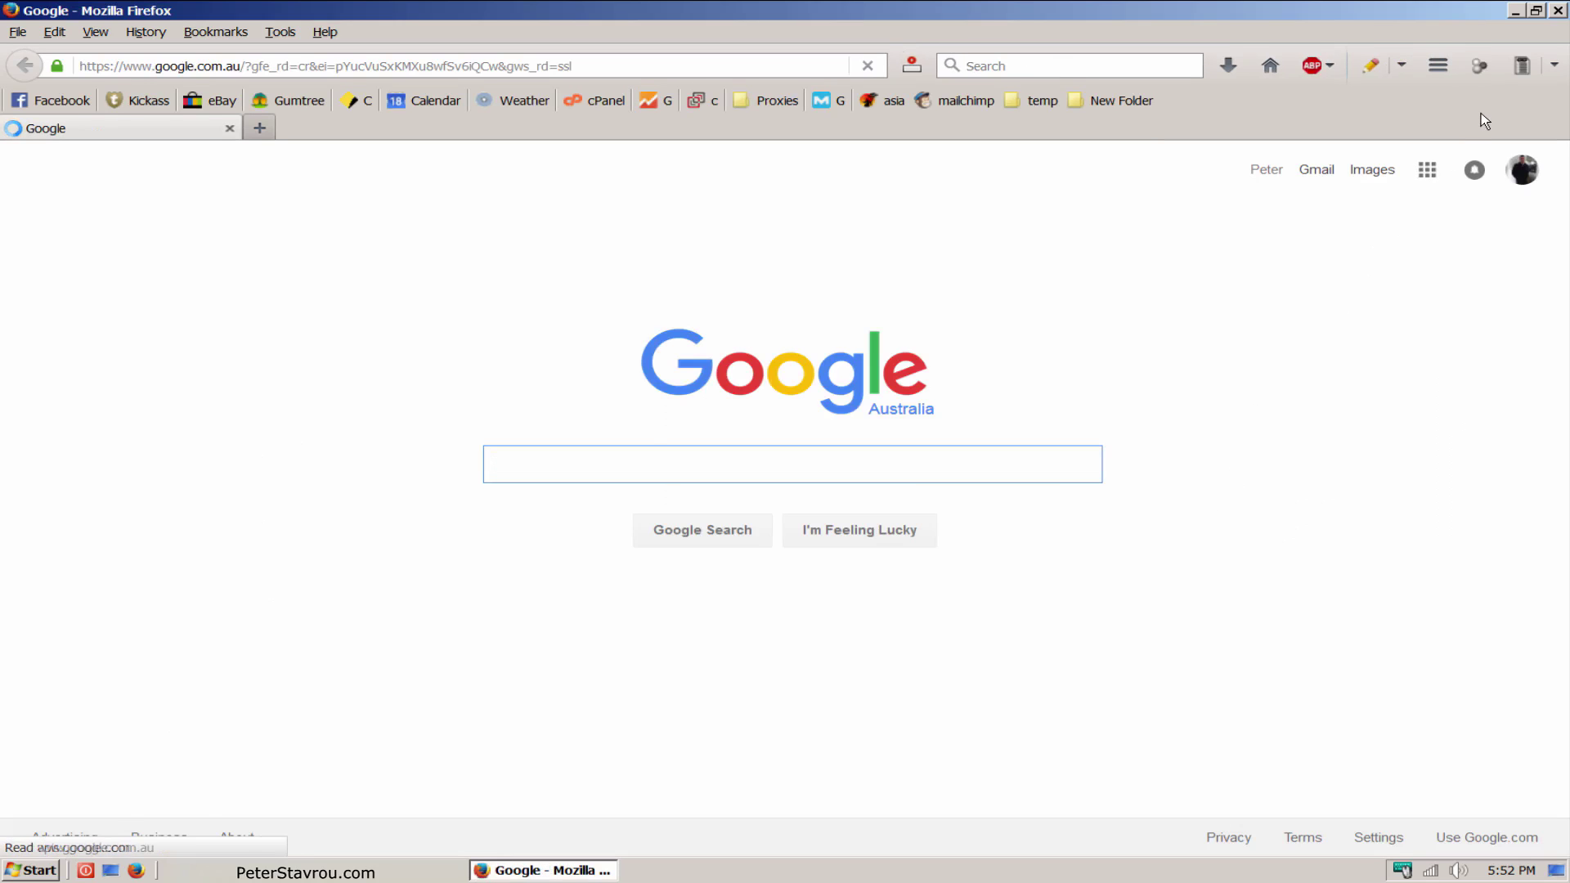
Close Firefox and append -p to the Mozilla Firefox shortcut's Target, saving the change.
left_click(1559, 12)
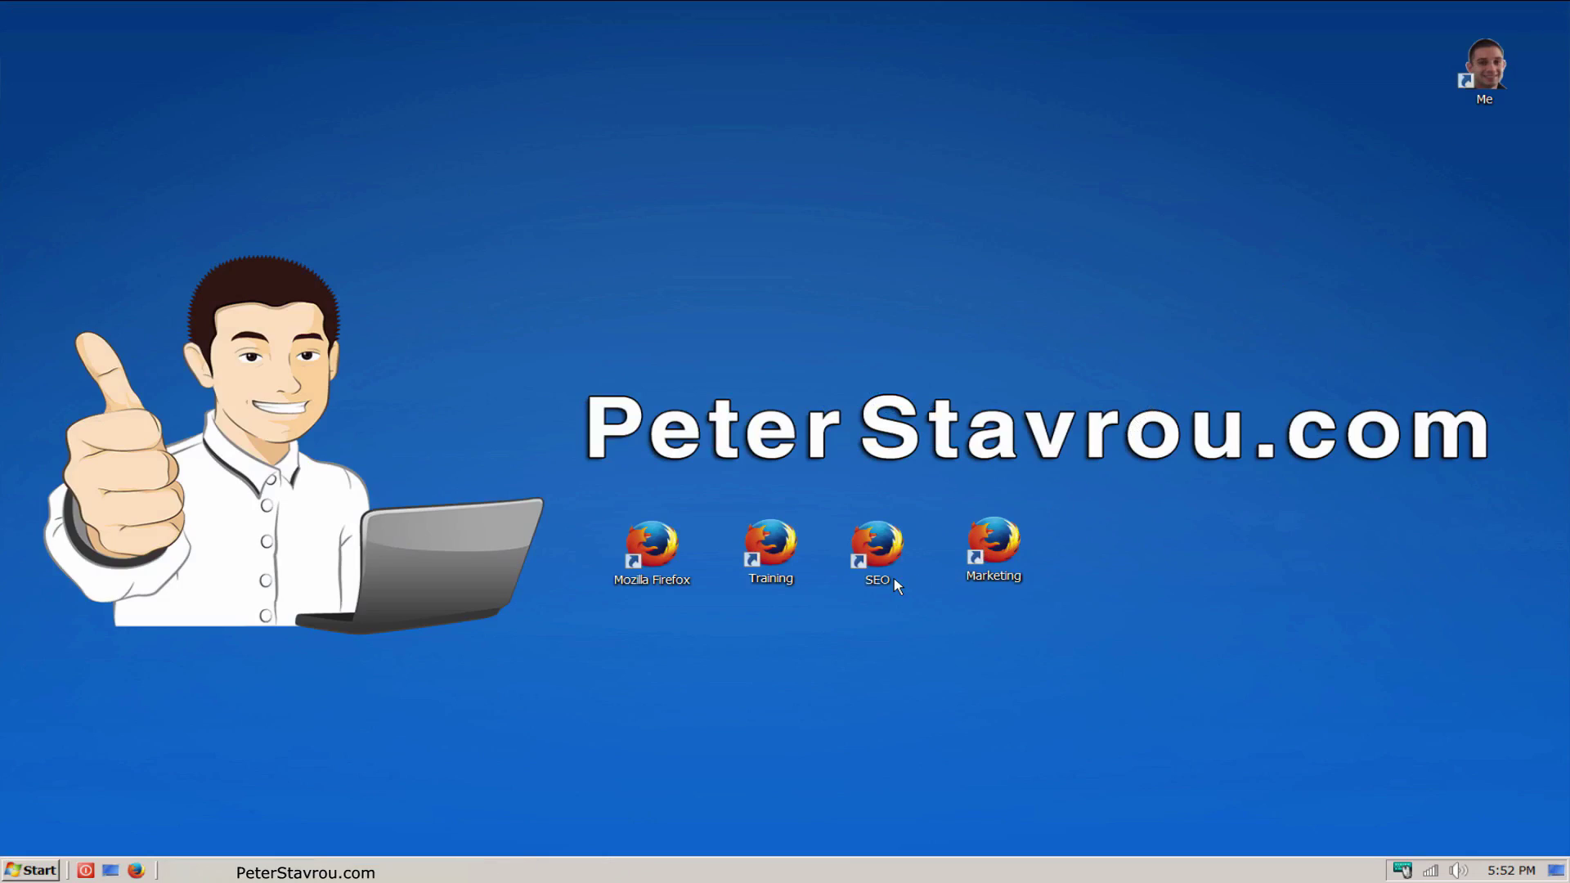
right_click(667, 581)
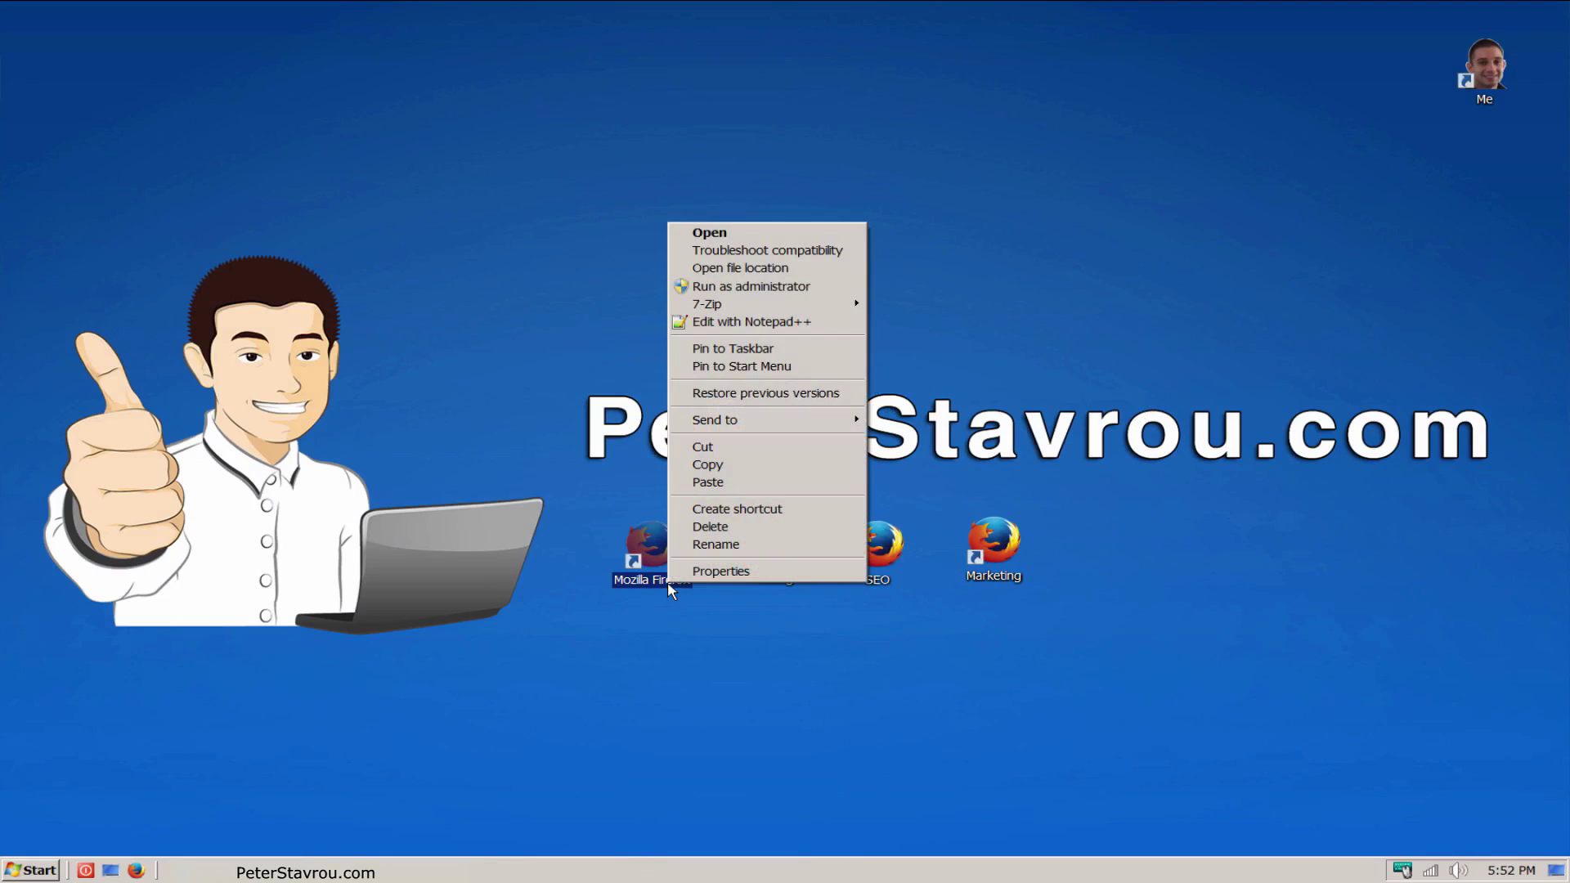
left_click(806, 574)
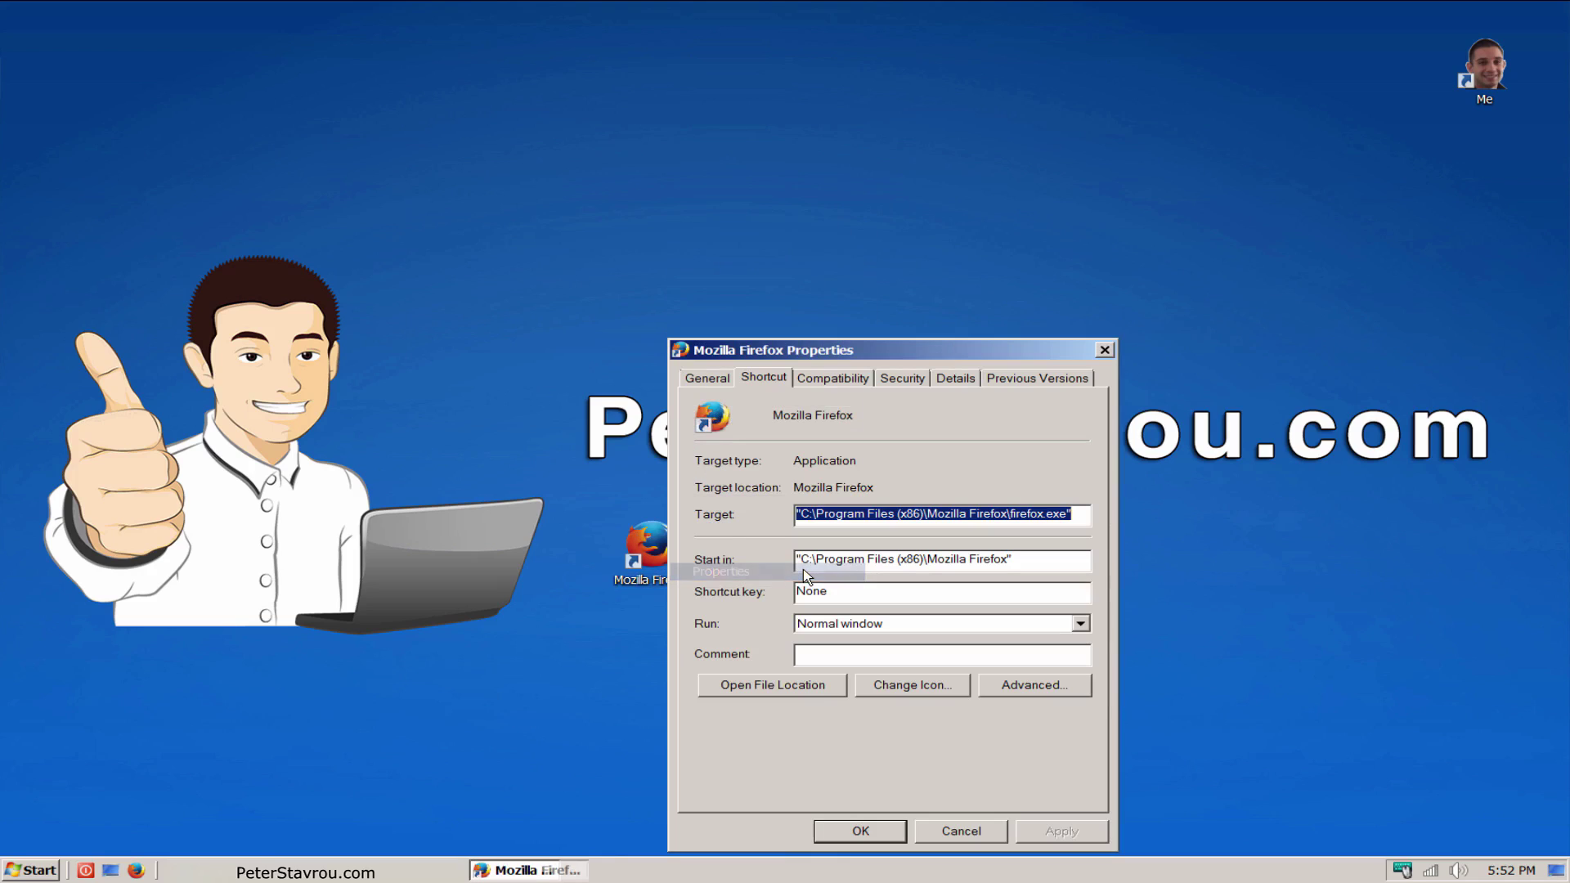
left_click(1083, 514)
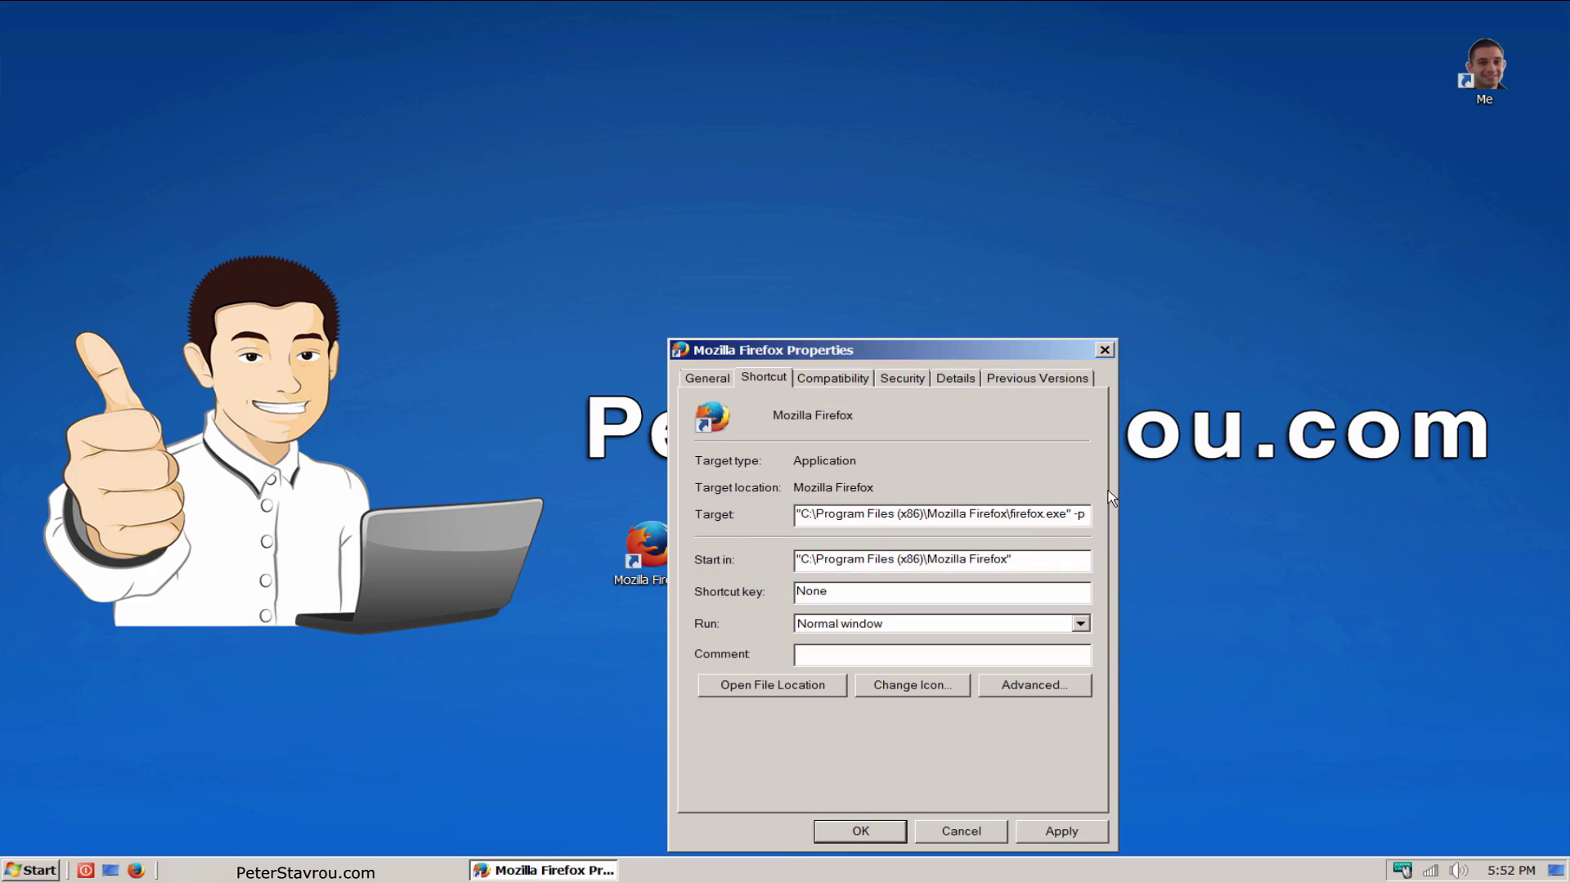
left_click(1090, 830)
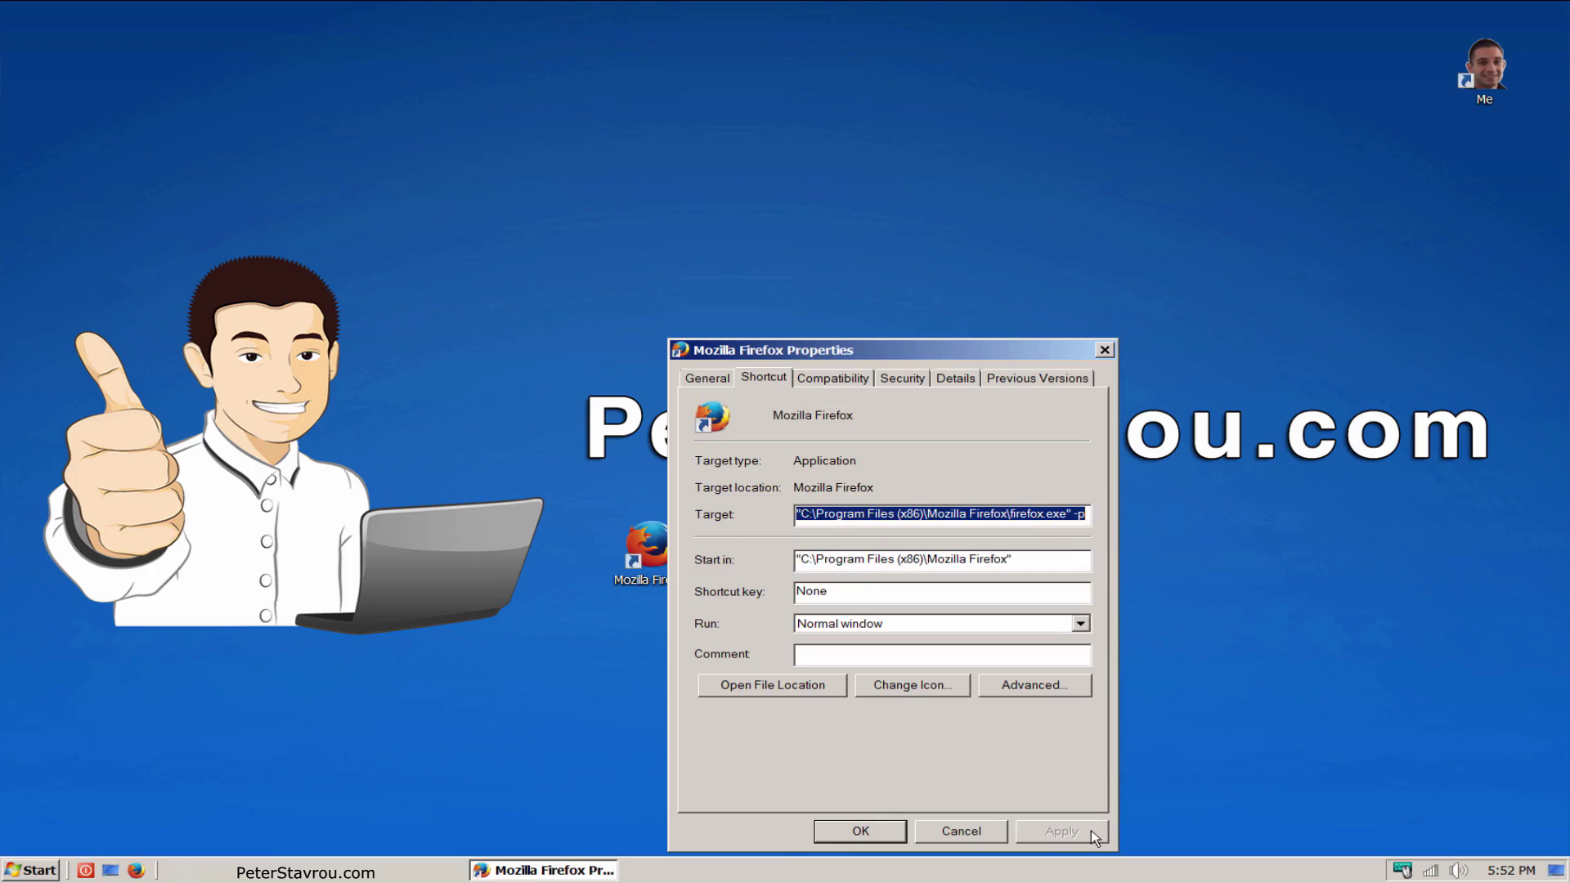
left_click(883, 833)
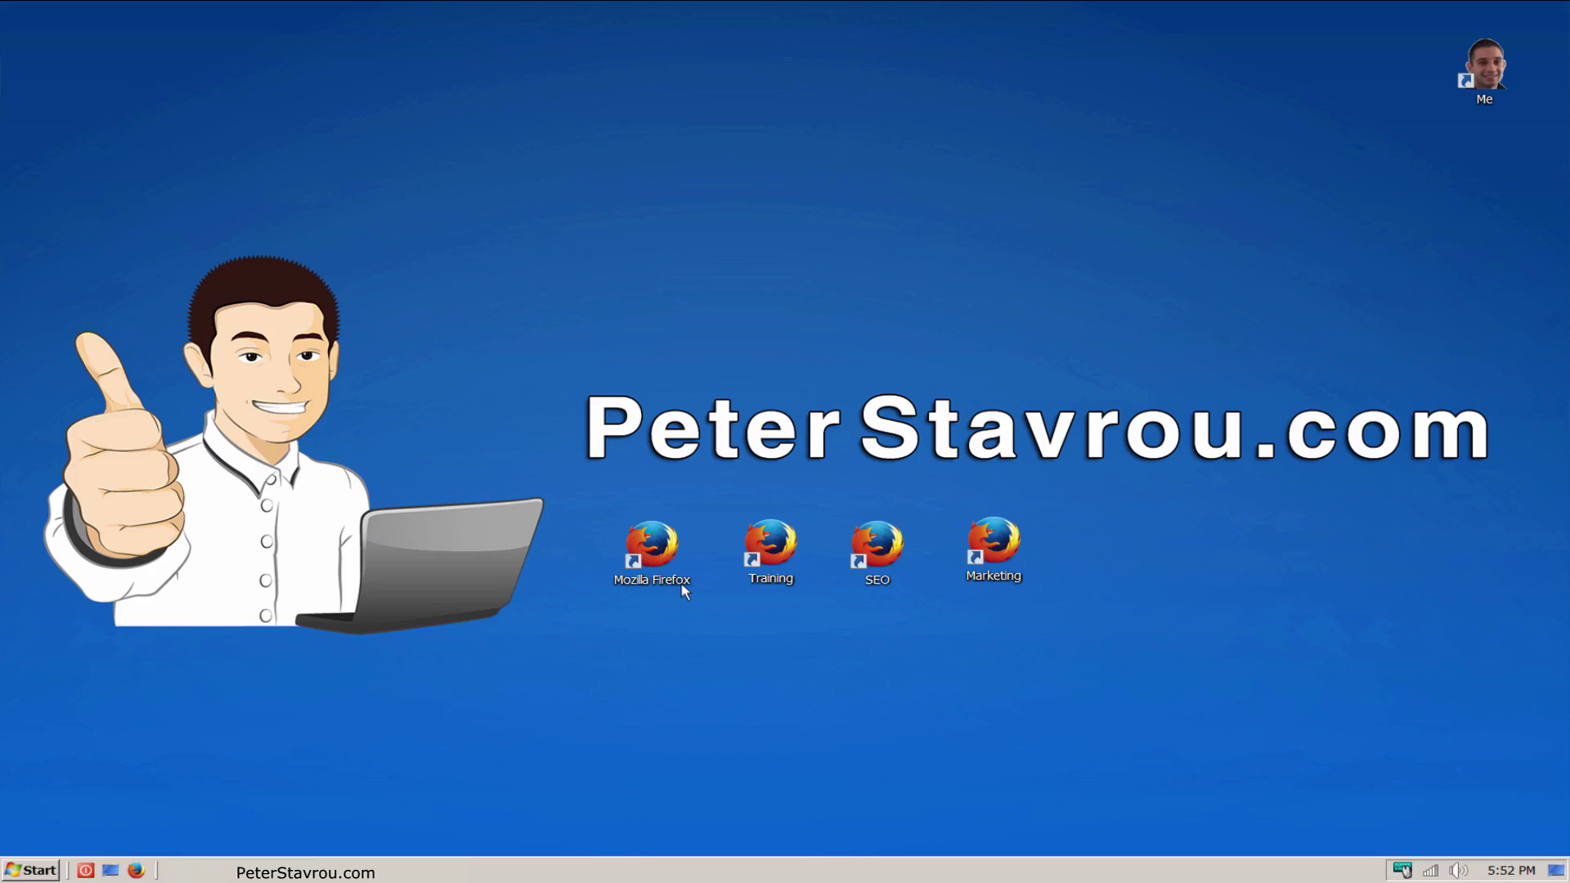
From the profile chooser, create the Marketing profile, then select the default profile.
double_click(653, 552)
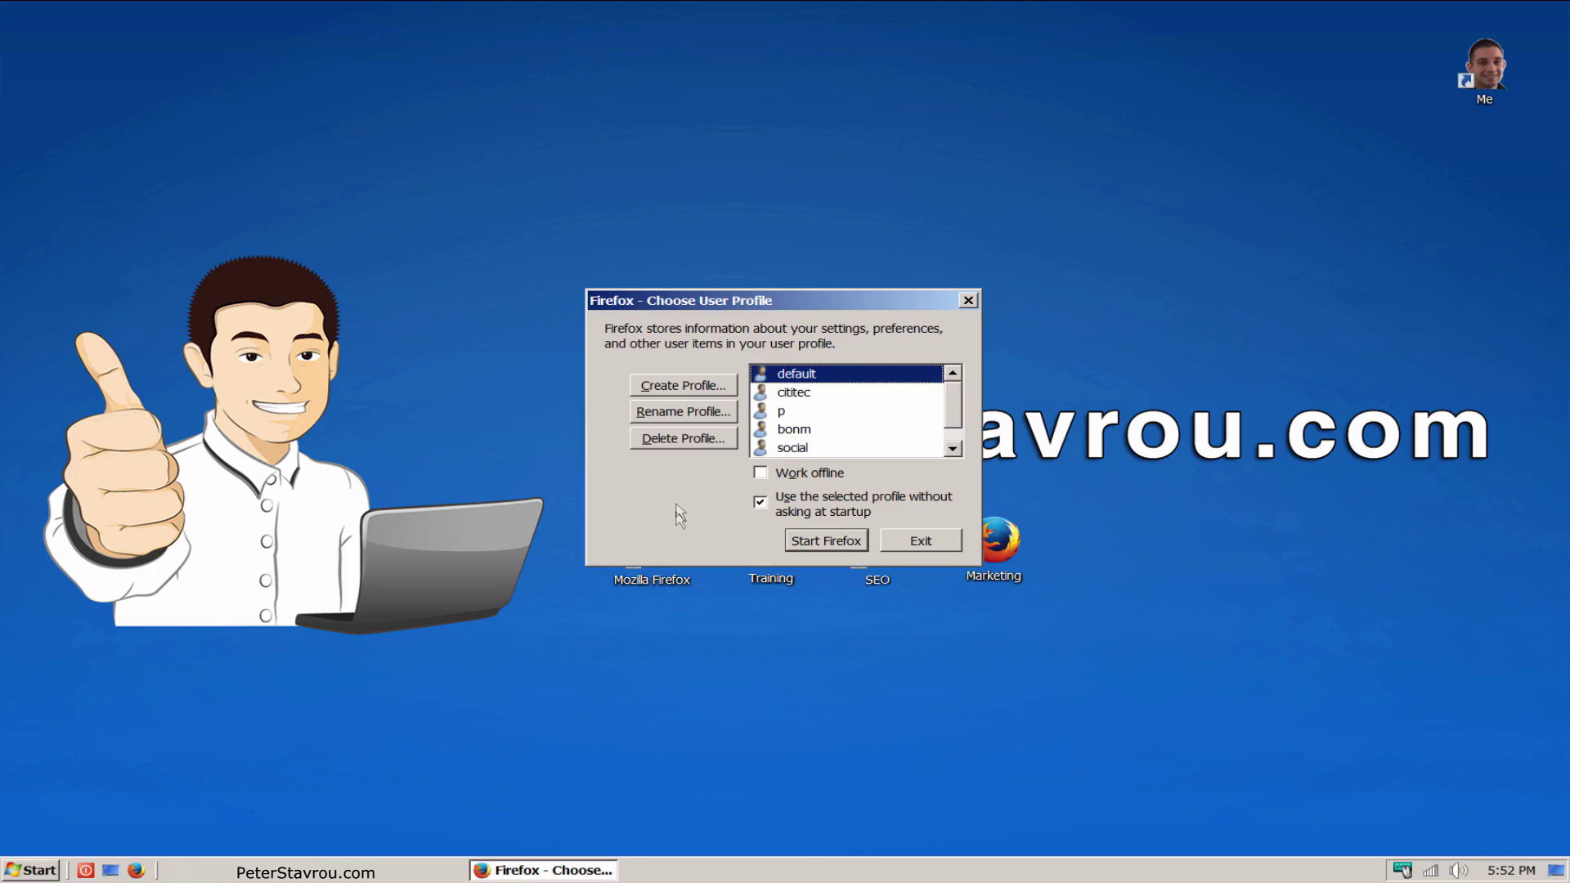
left_click(684, 386)
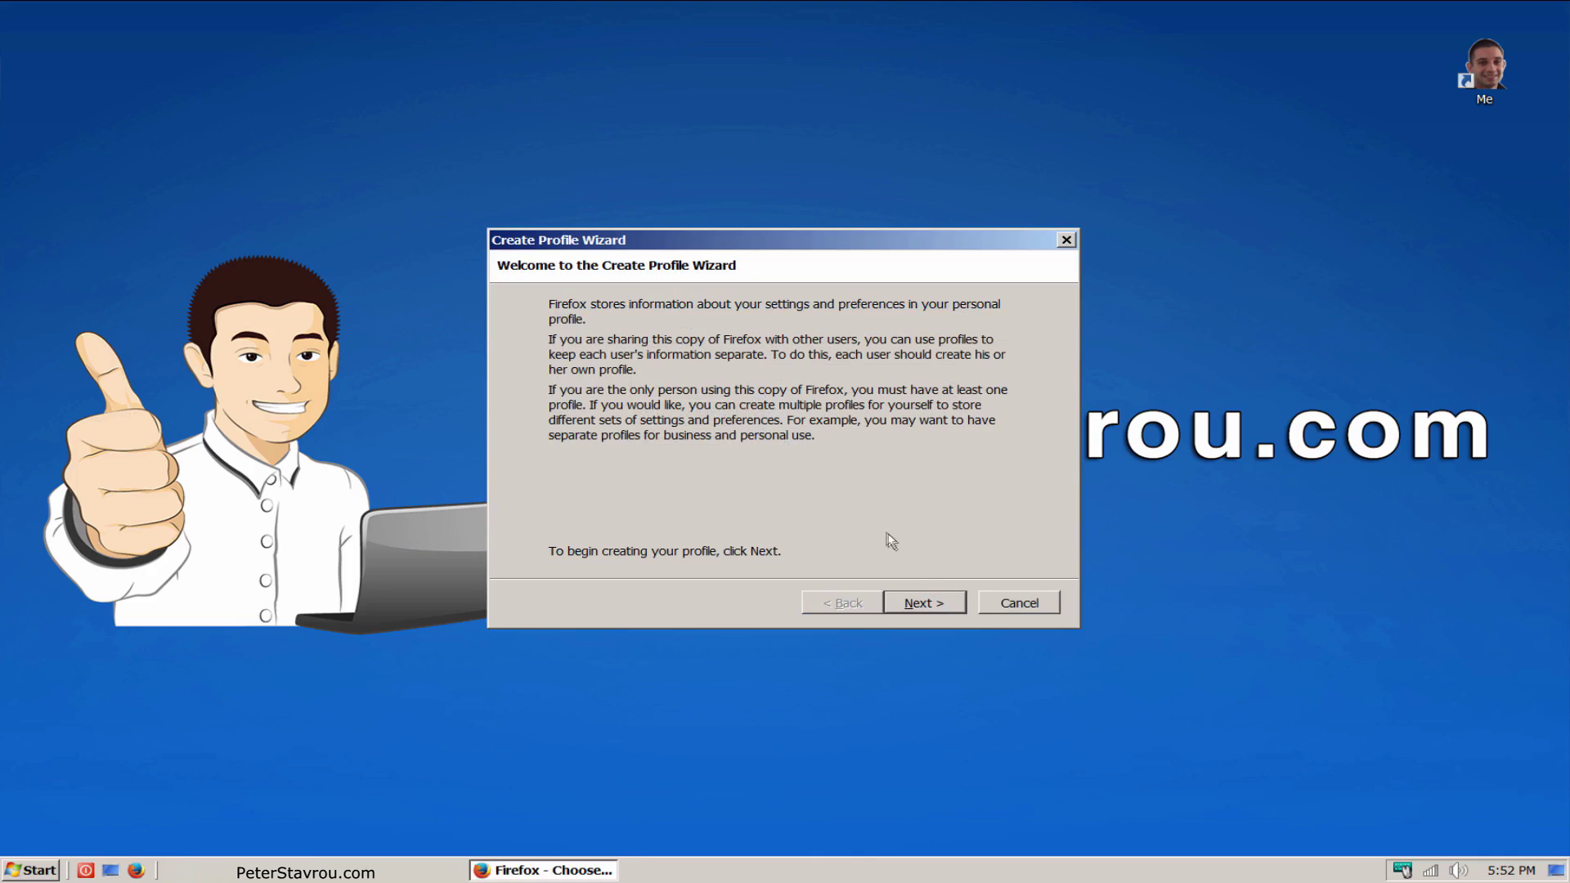
left_click(947, 606)
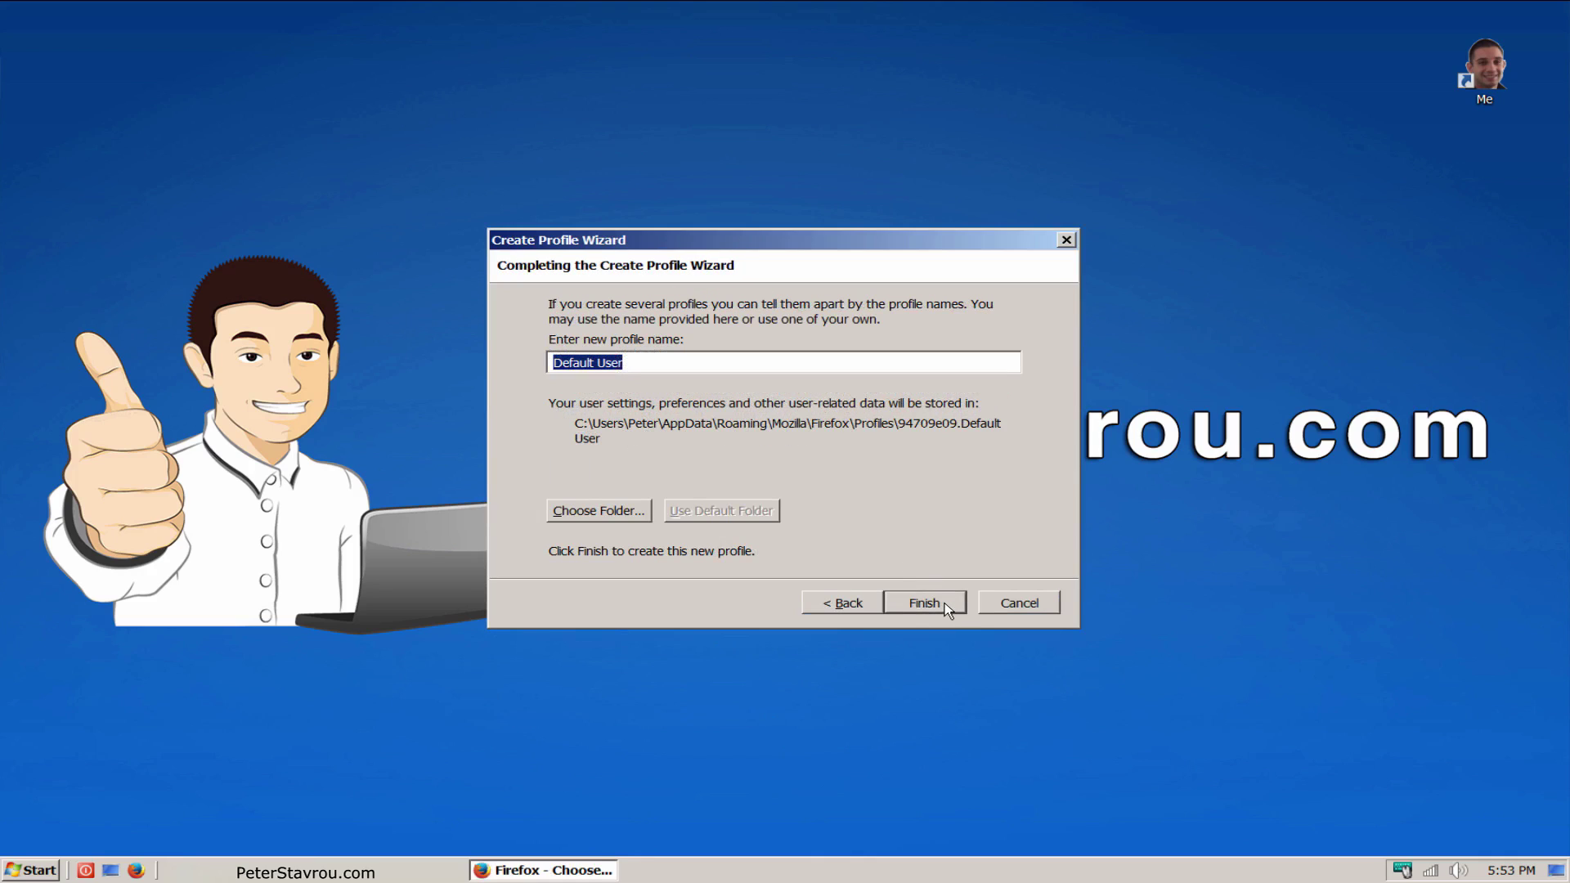
type("Mark")
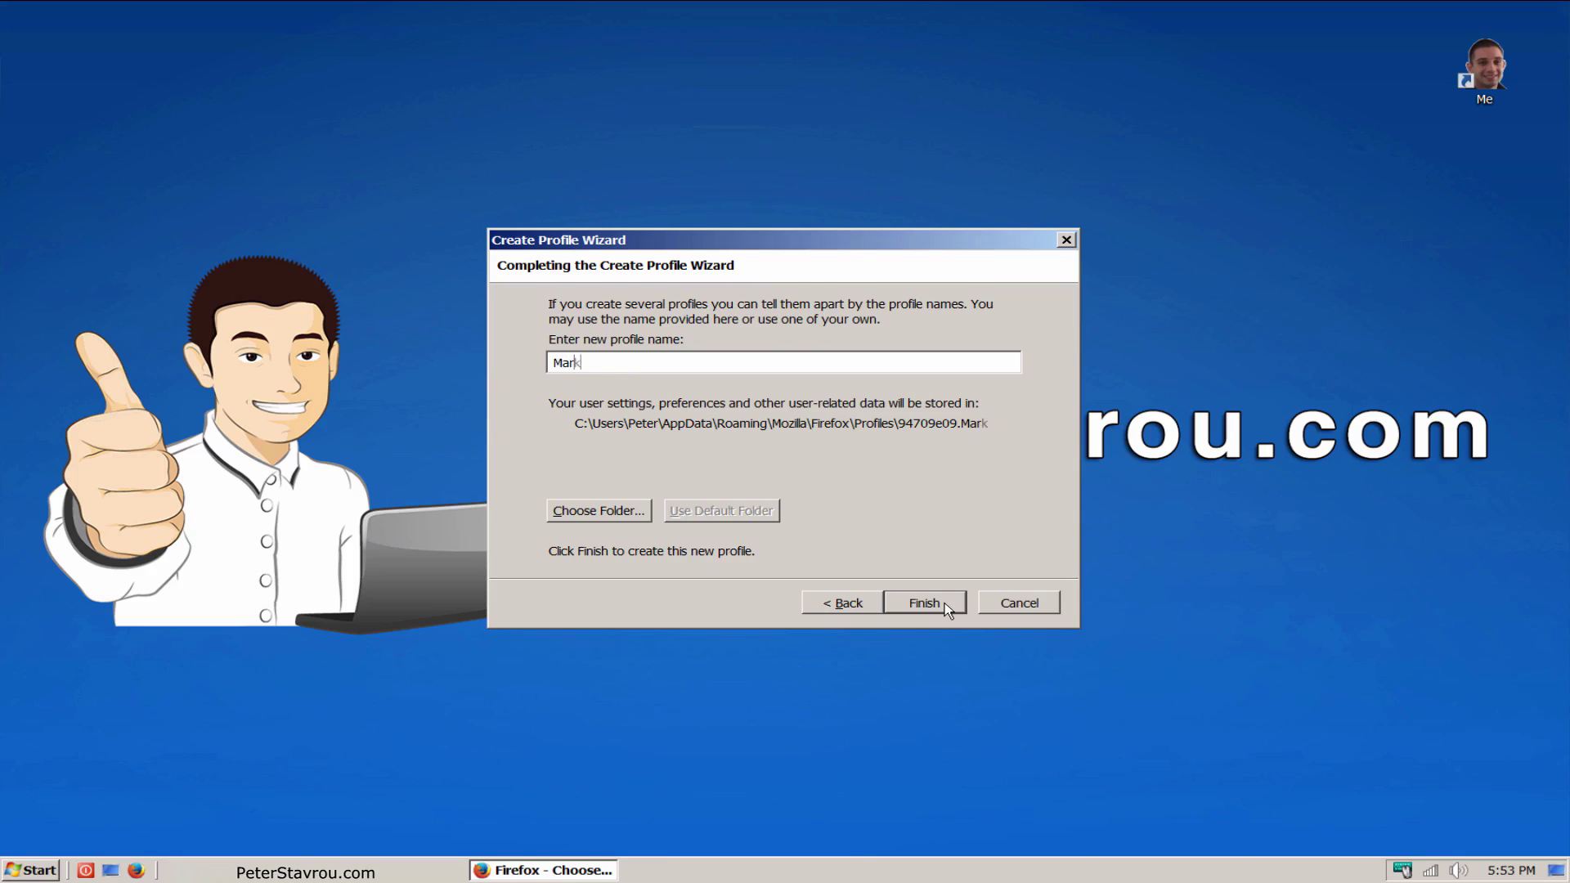
type("eting")
left_click(944, 603)
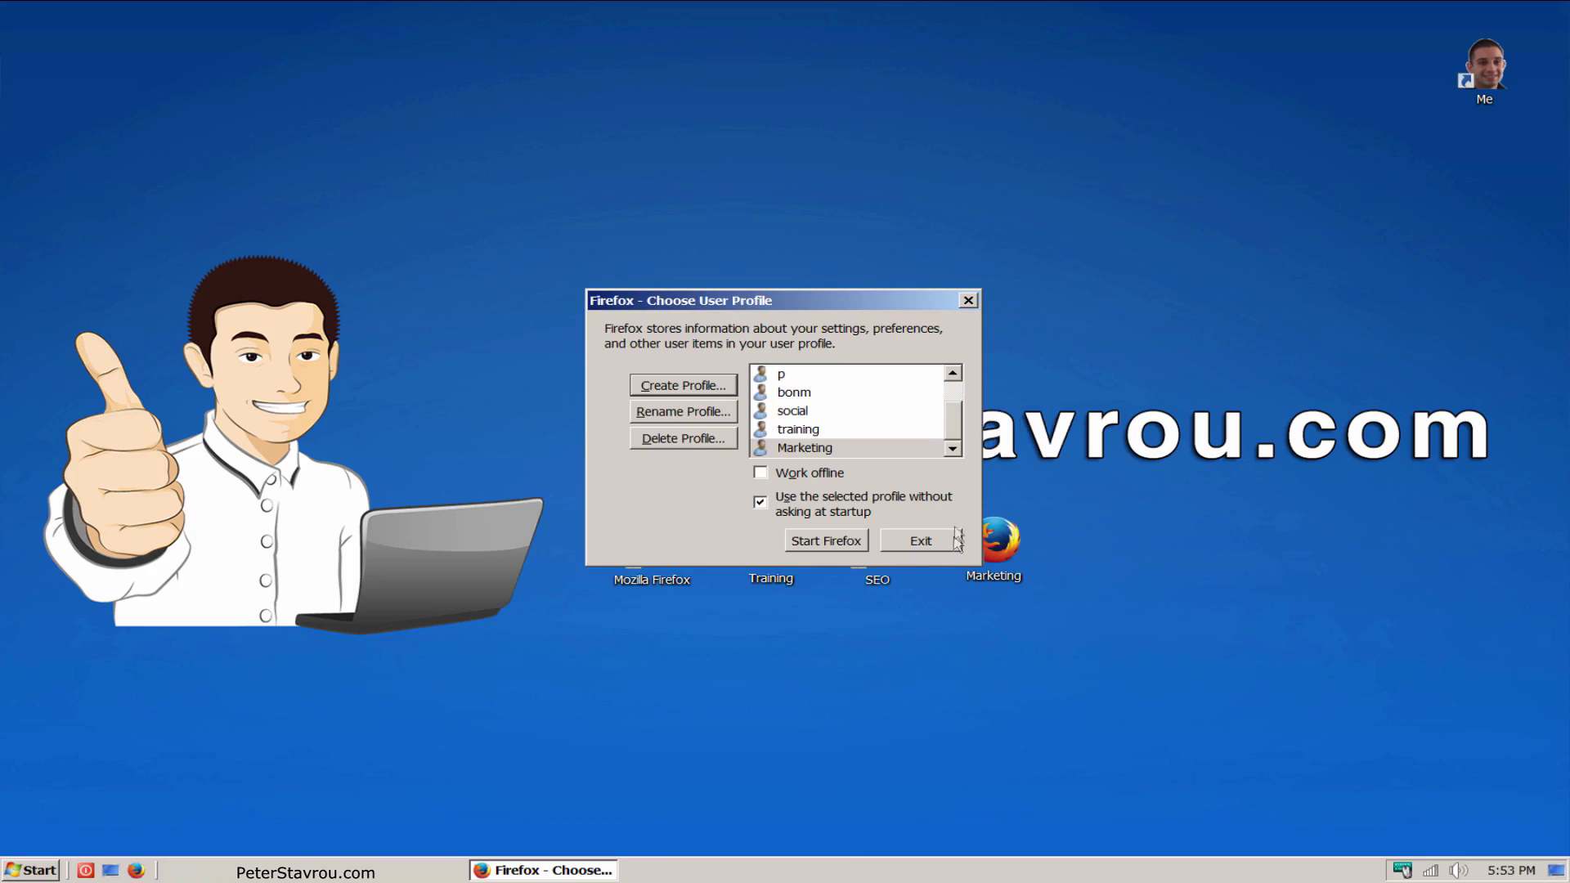
left_click_drag(954, 431, 953, 406)
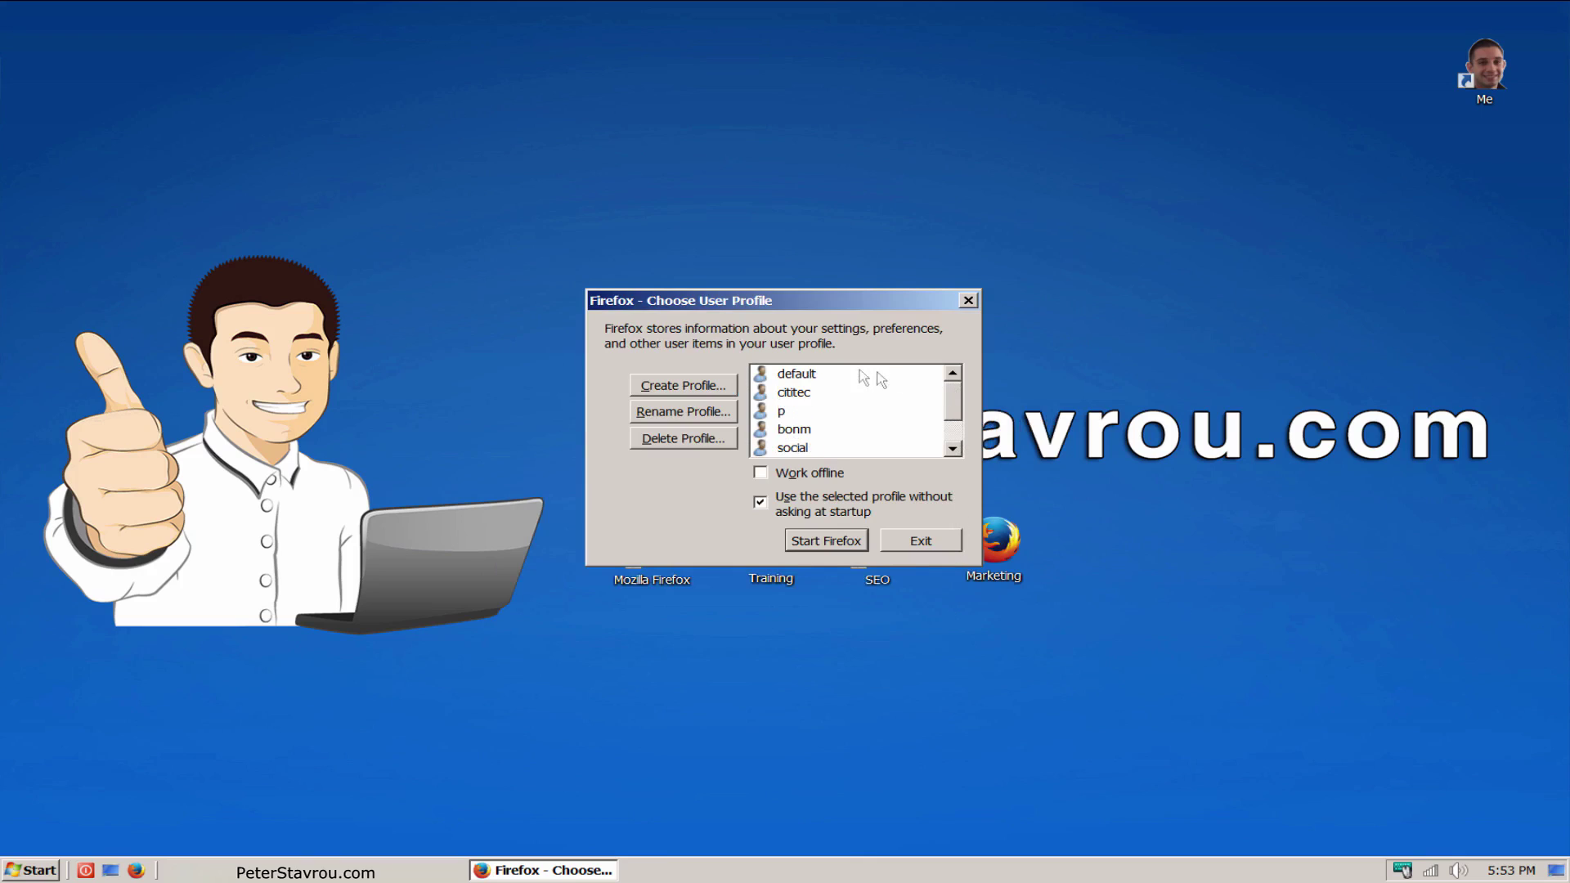
left_click(835, 374)
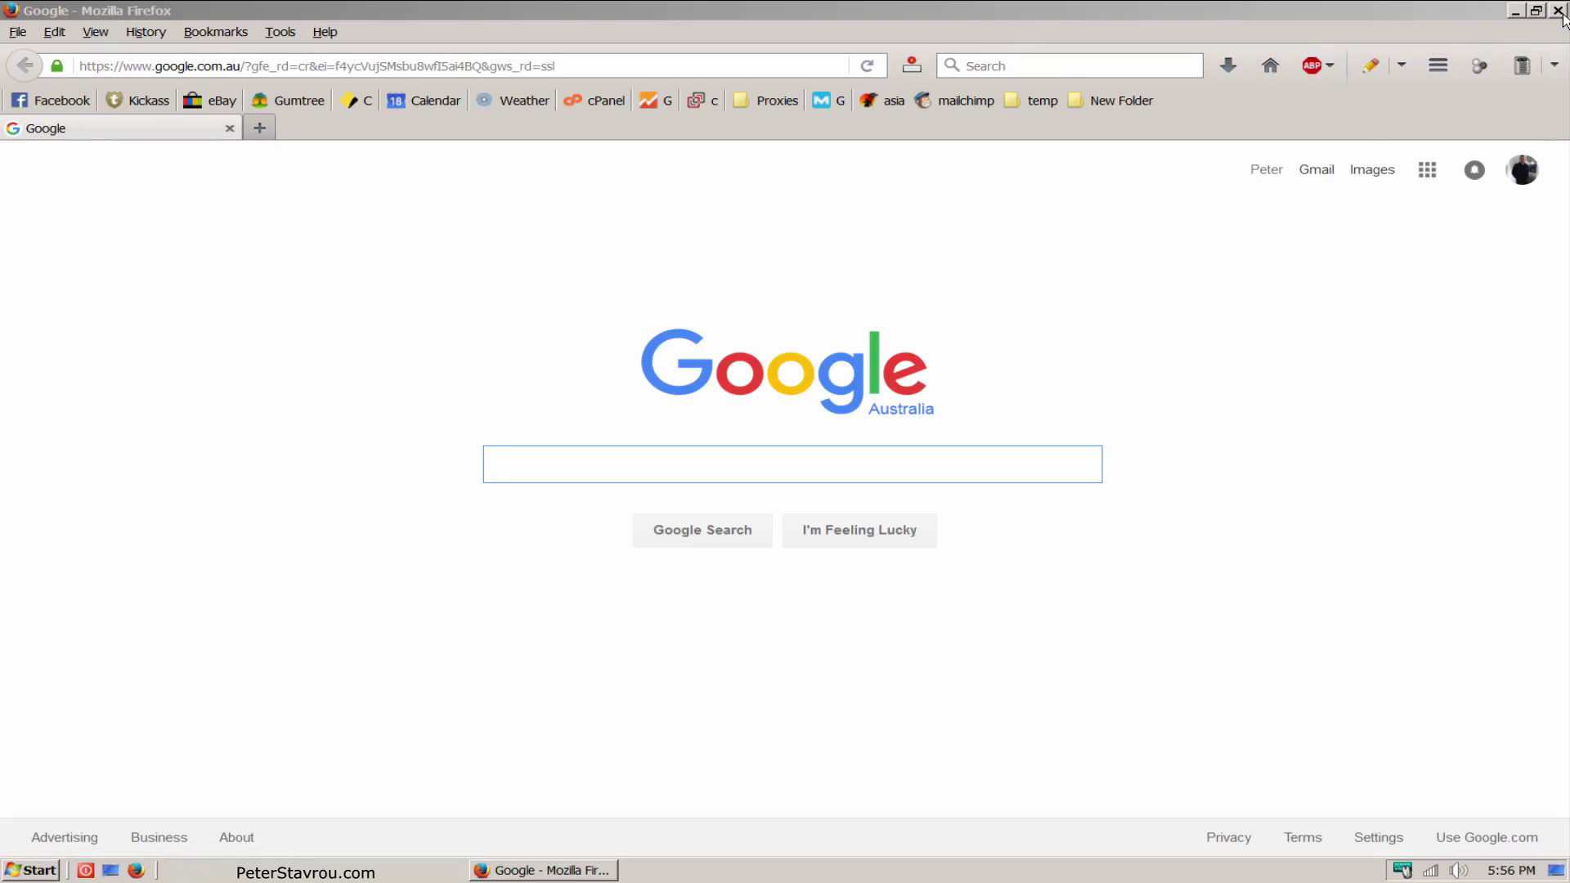
Delete -p from the Mozilla Firefox shortcut's Target, then launch and close Firefox to verify.
left_click(1557, 11)
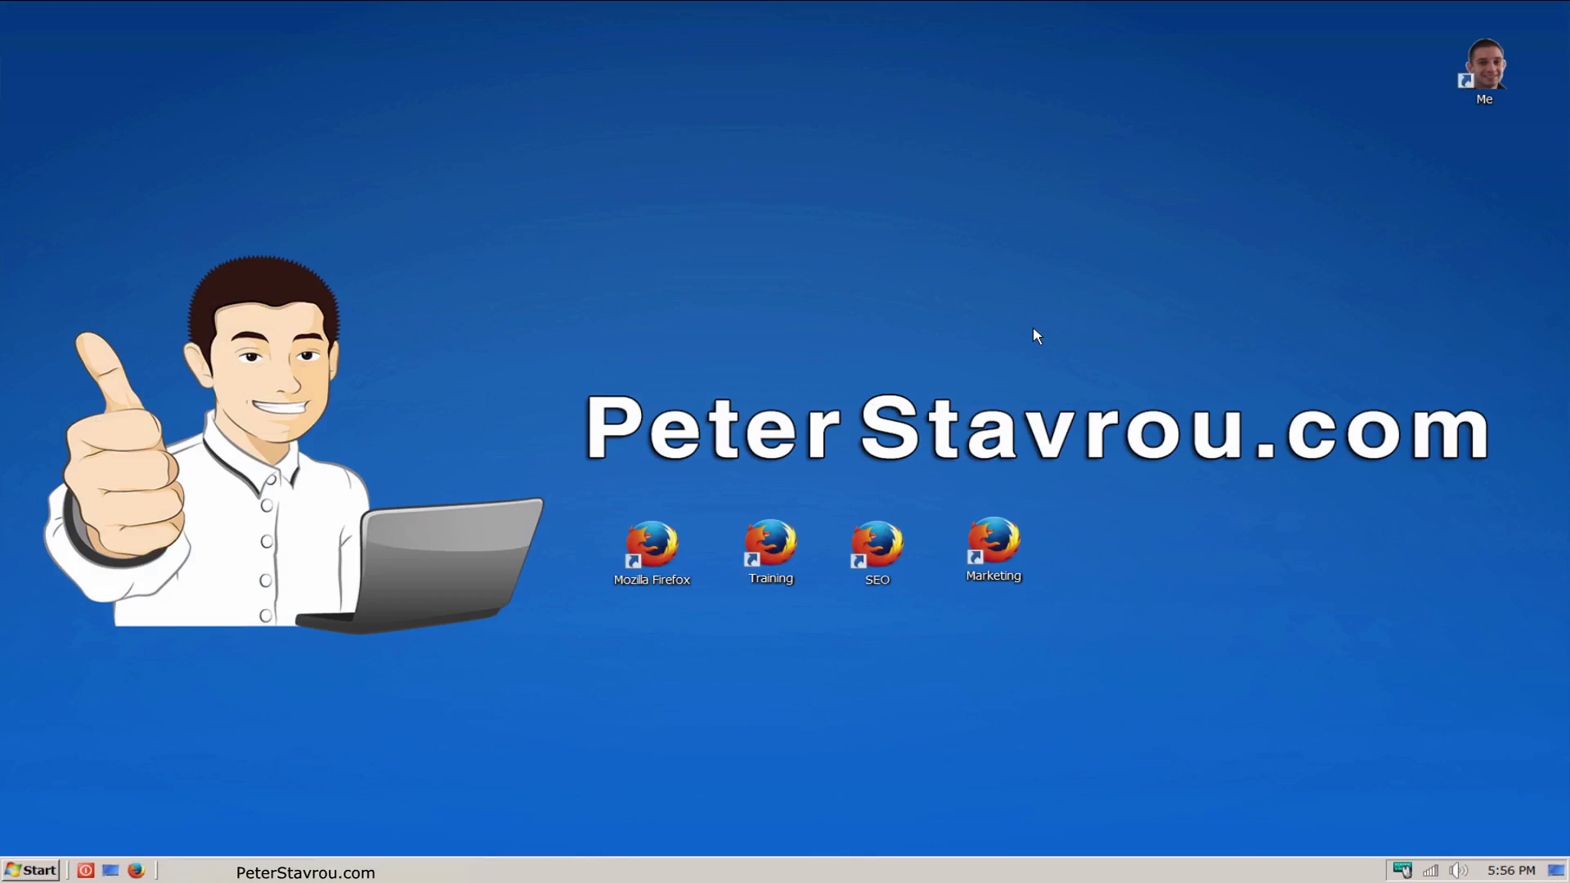
right_click(670, 584)
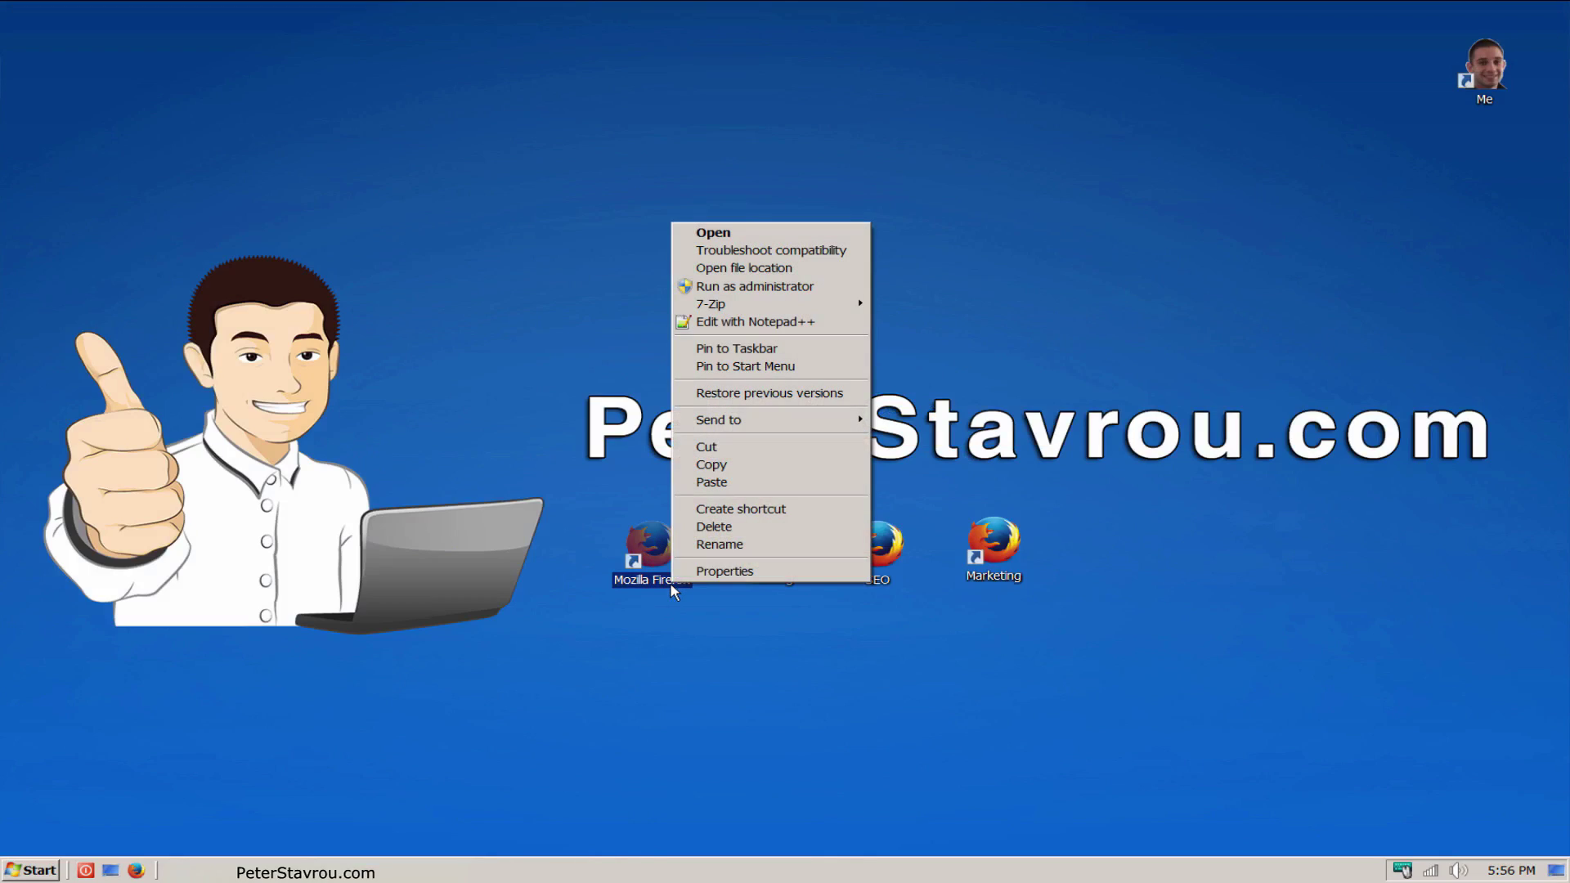
left_click(768, 578)
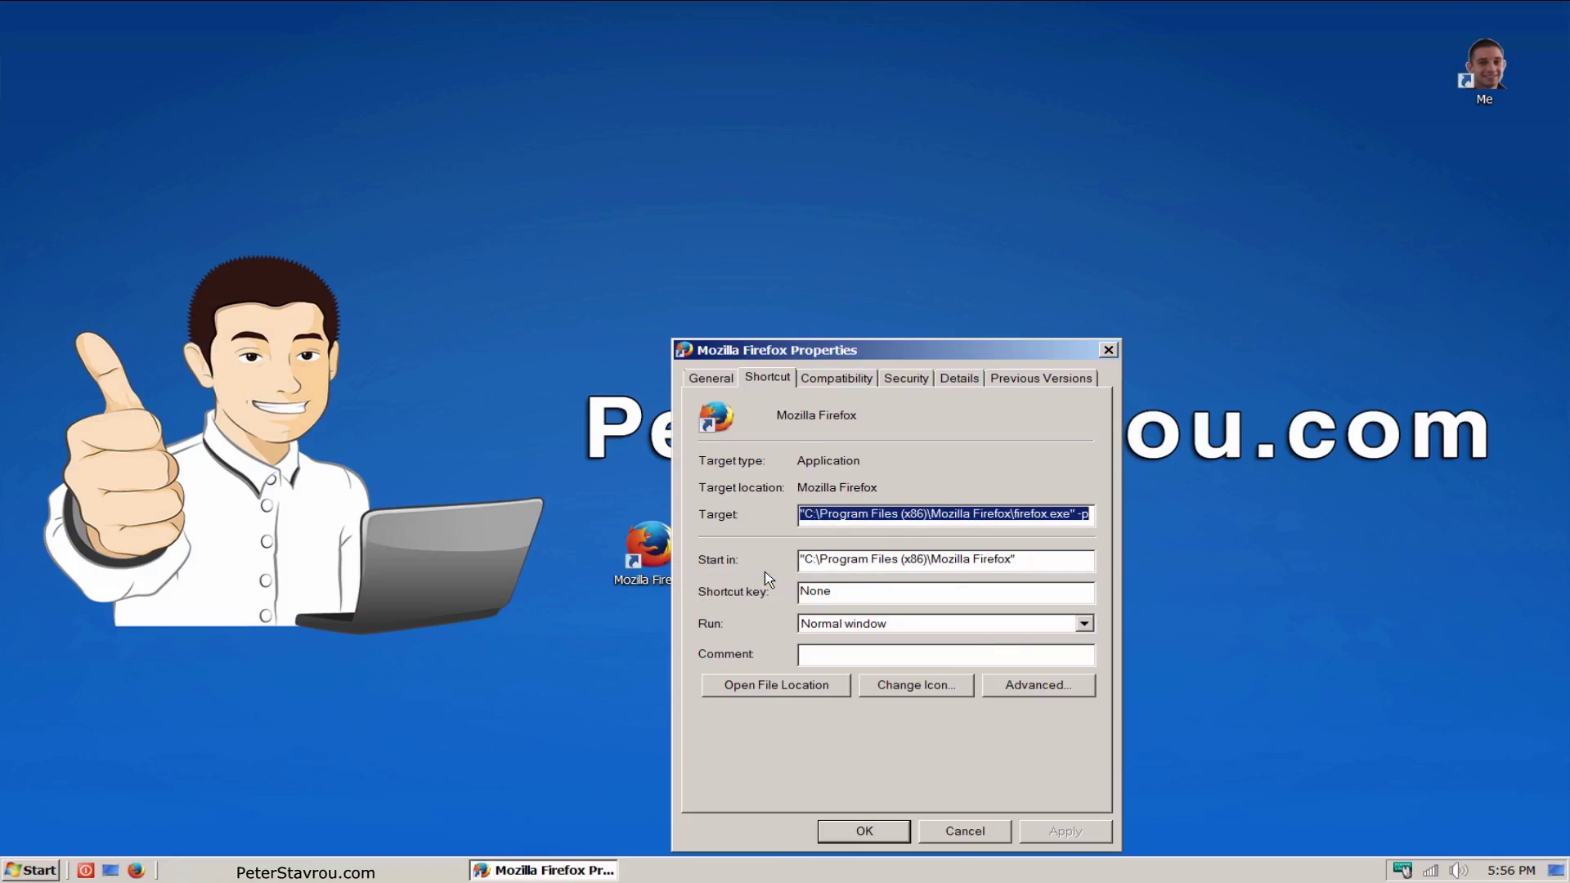
left_click(1089, 516)
key("BackSpace")
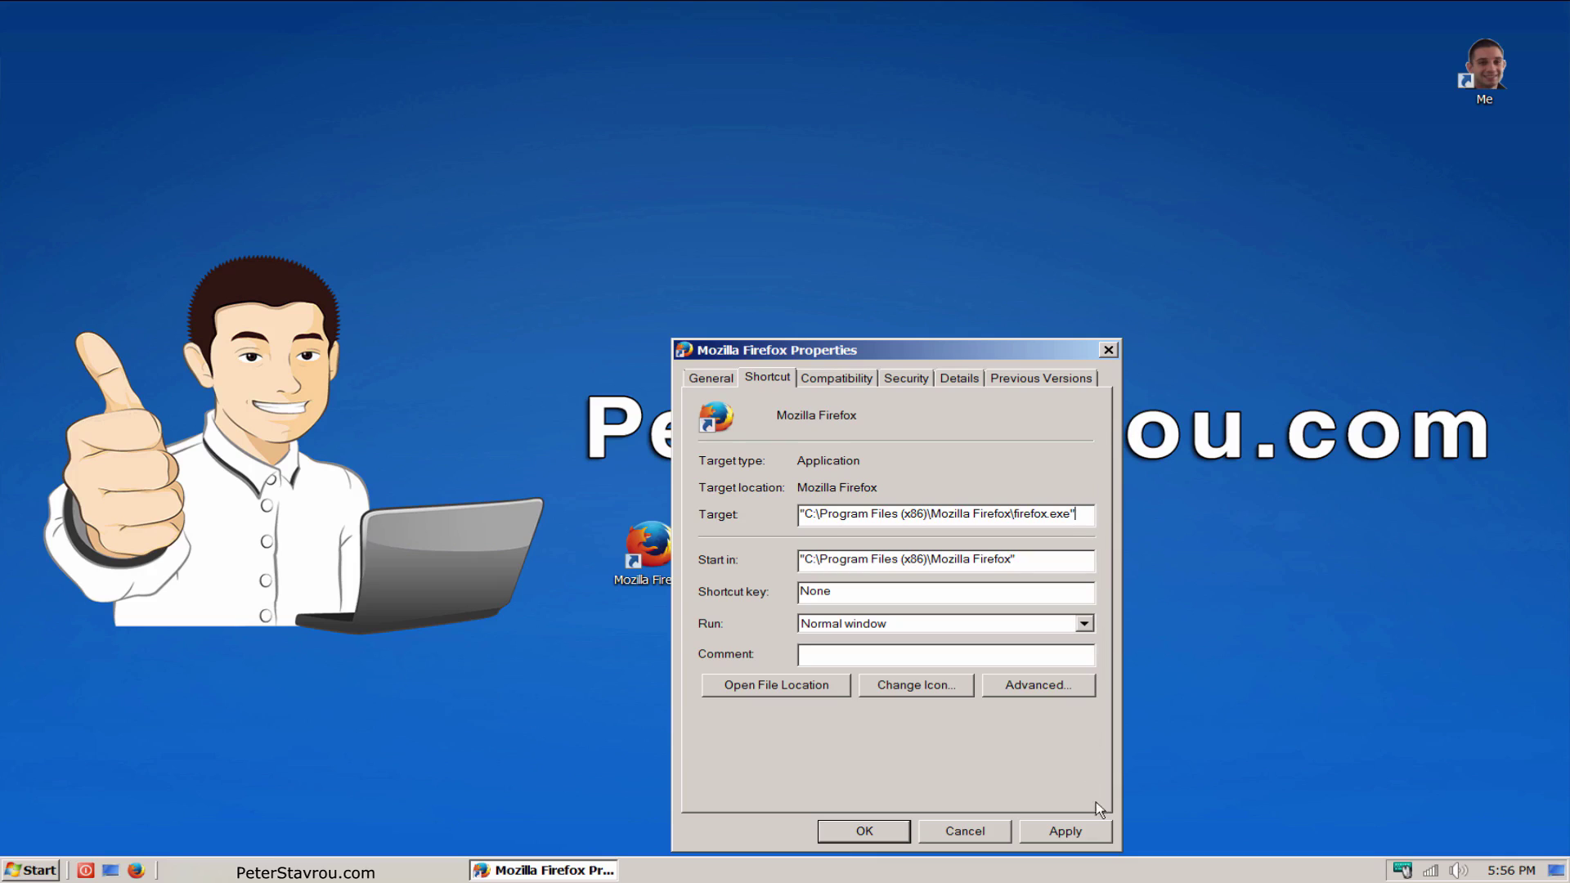
left_click(1104, 839)
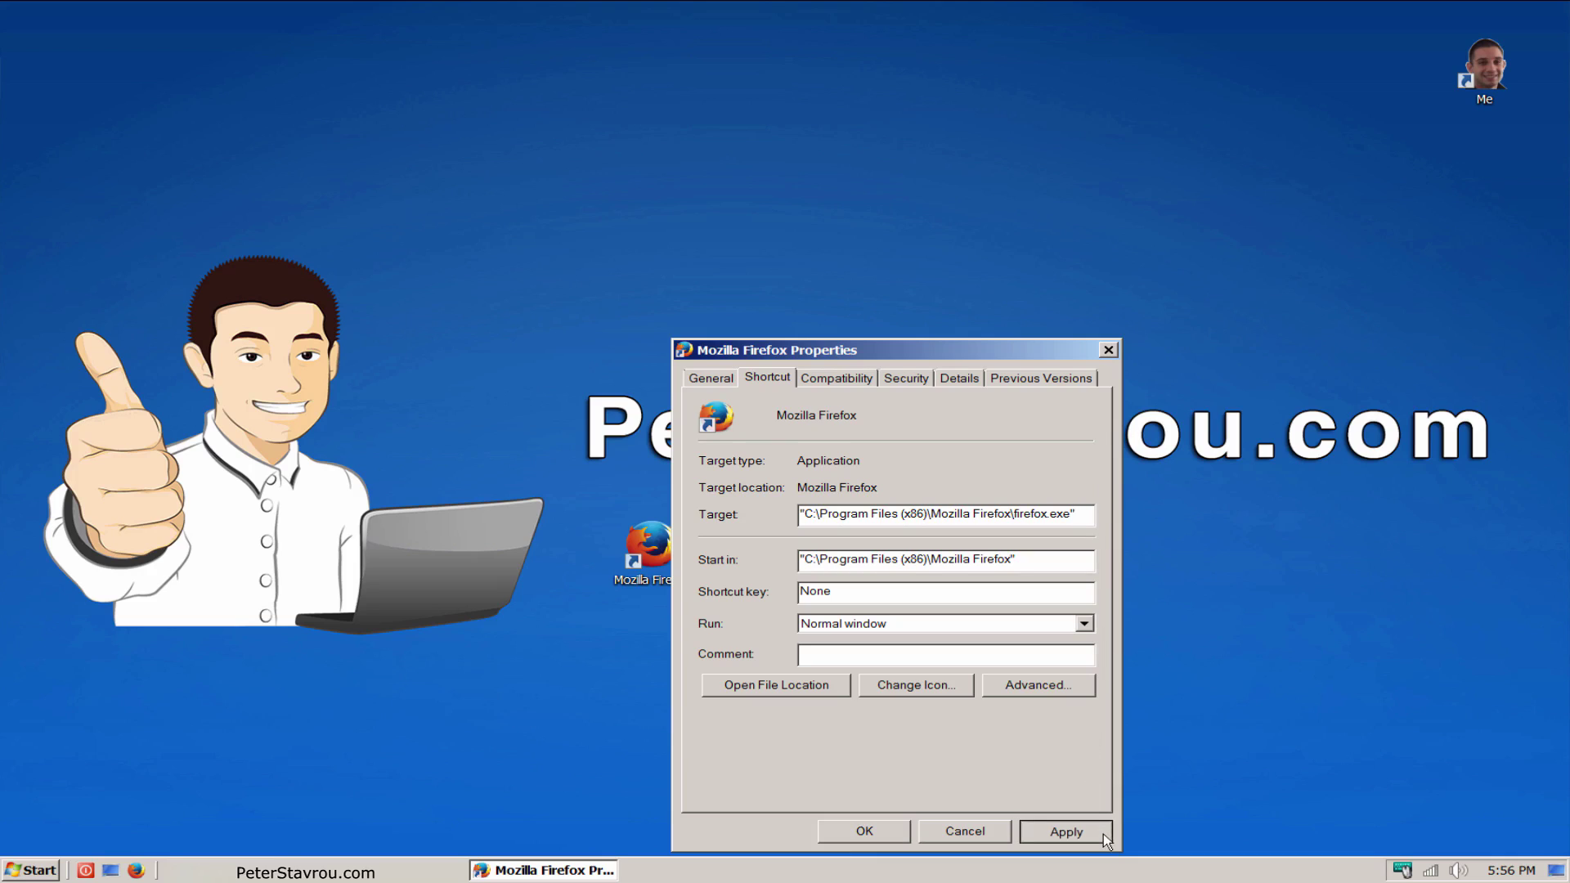
left_click(867, 832)
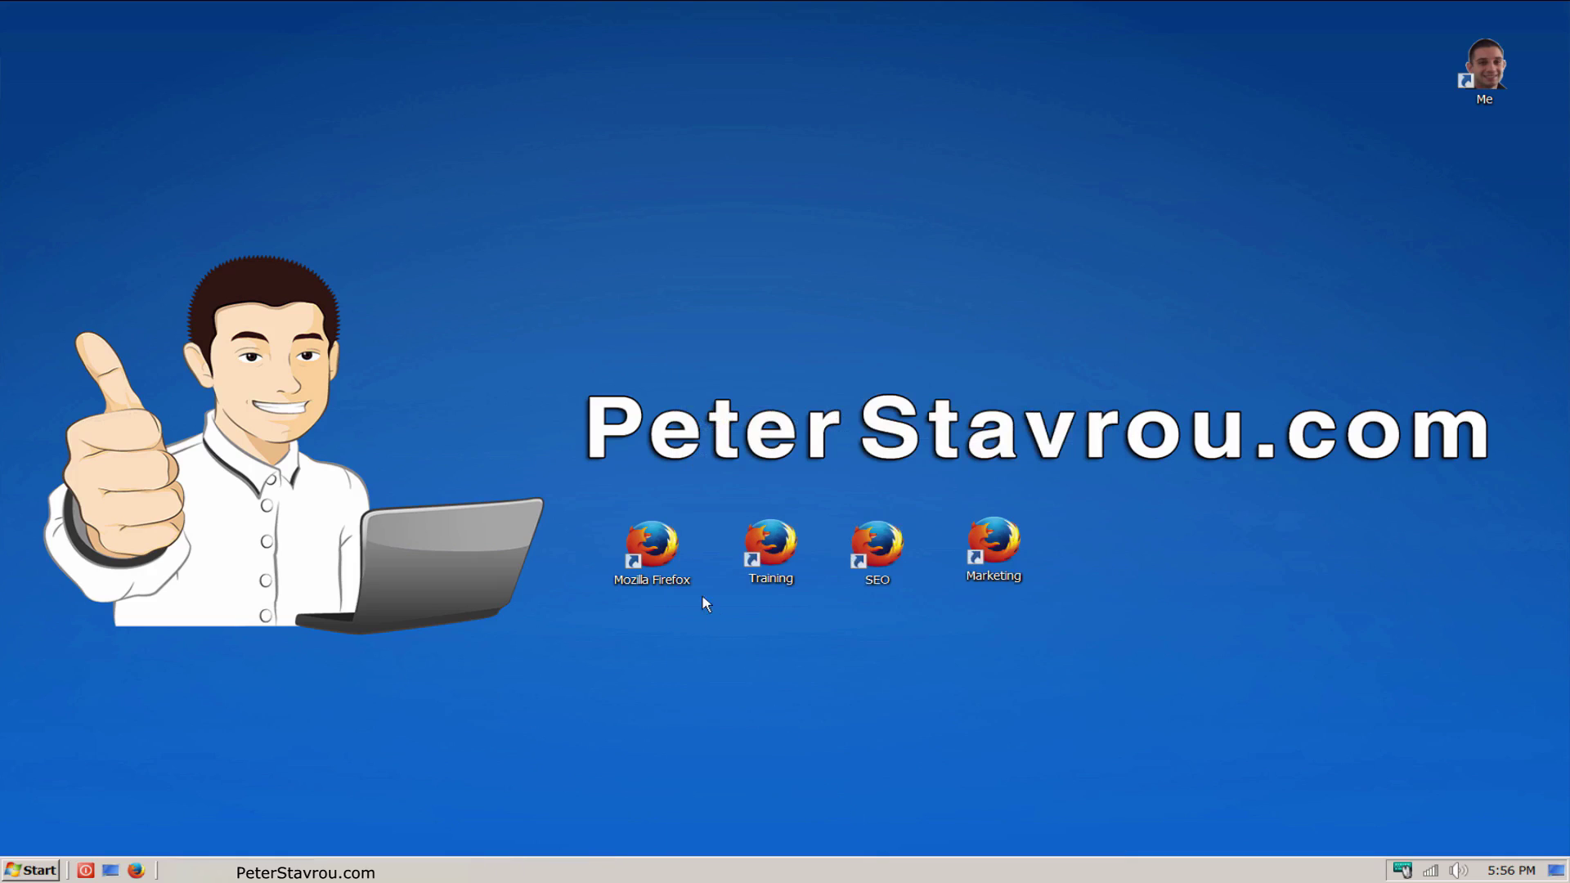
double_click(652, 552)
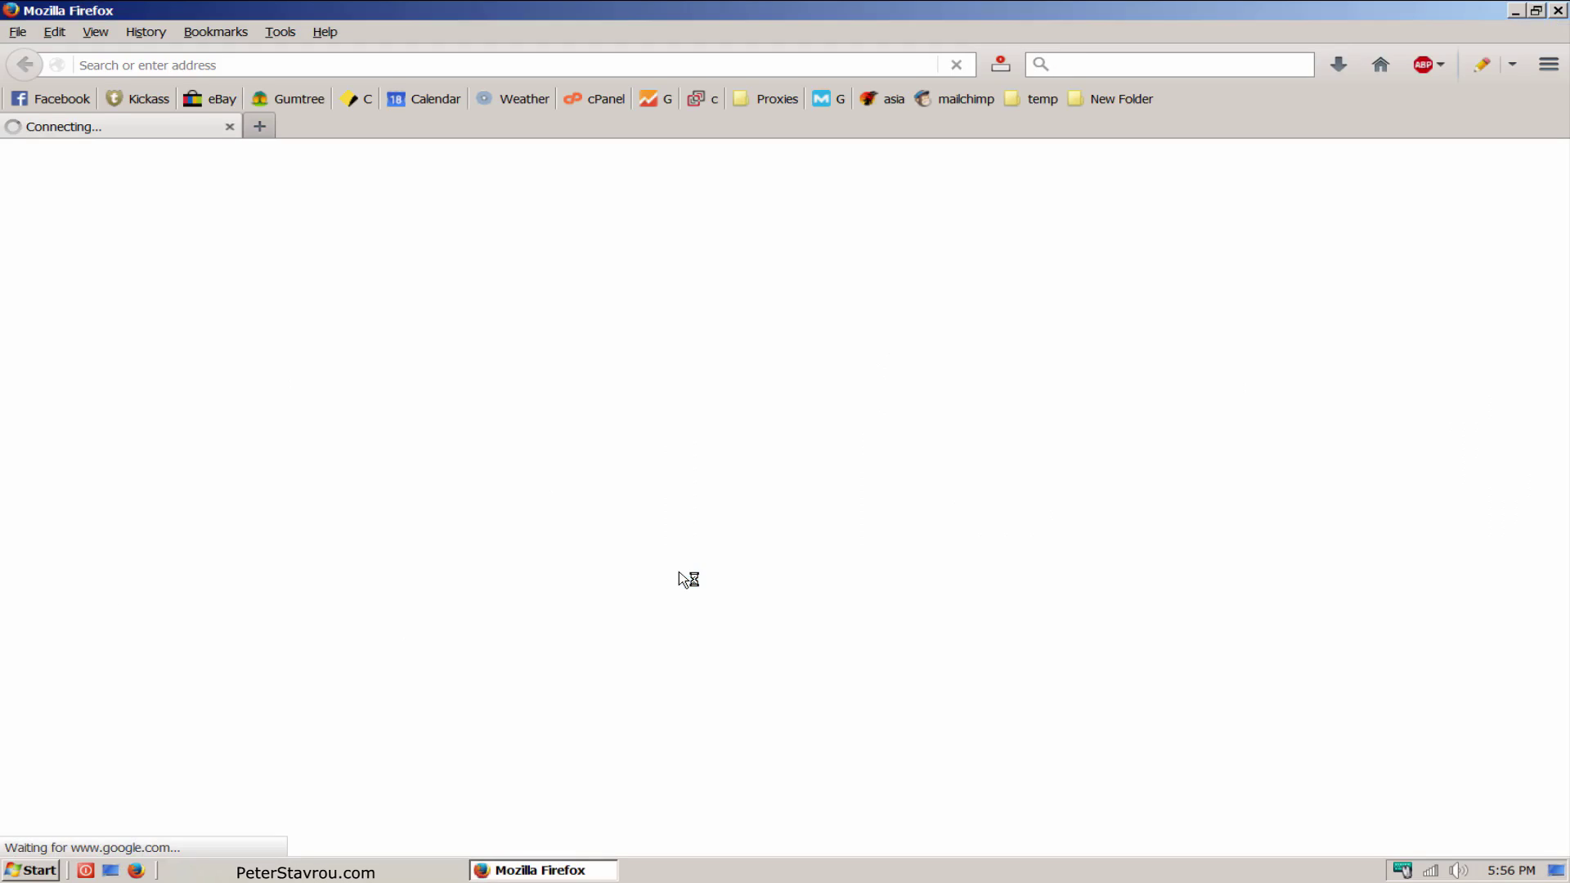
left_click(1560, 12)
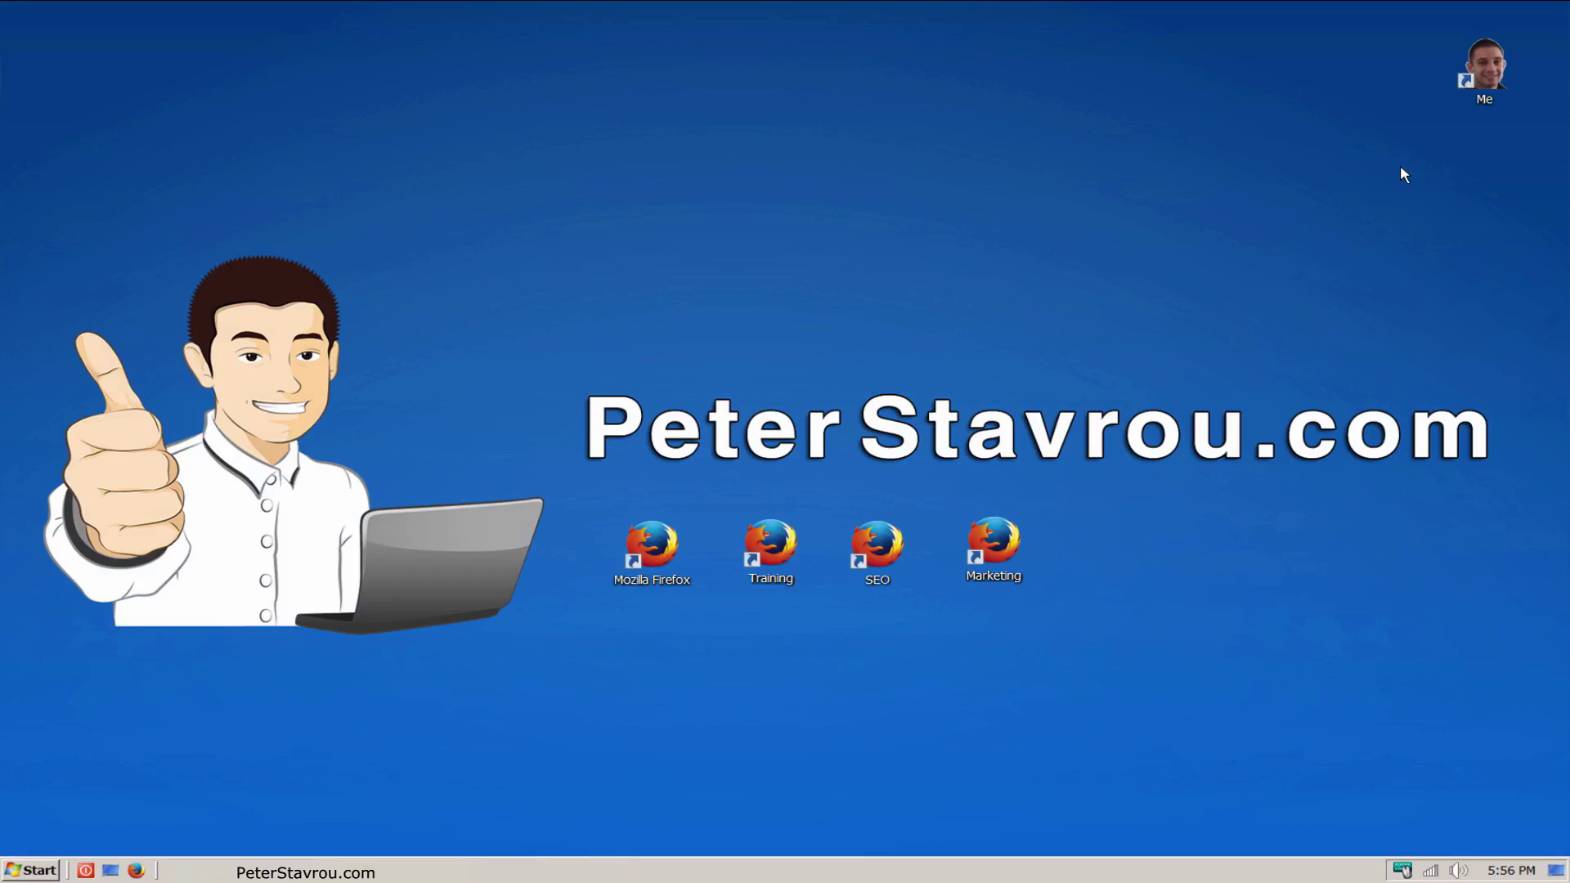
Append ' -p Marketing -no-remote' to the Marketing shortcut's Target and save it.
right_click(1018, 583)
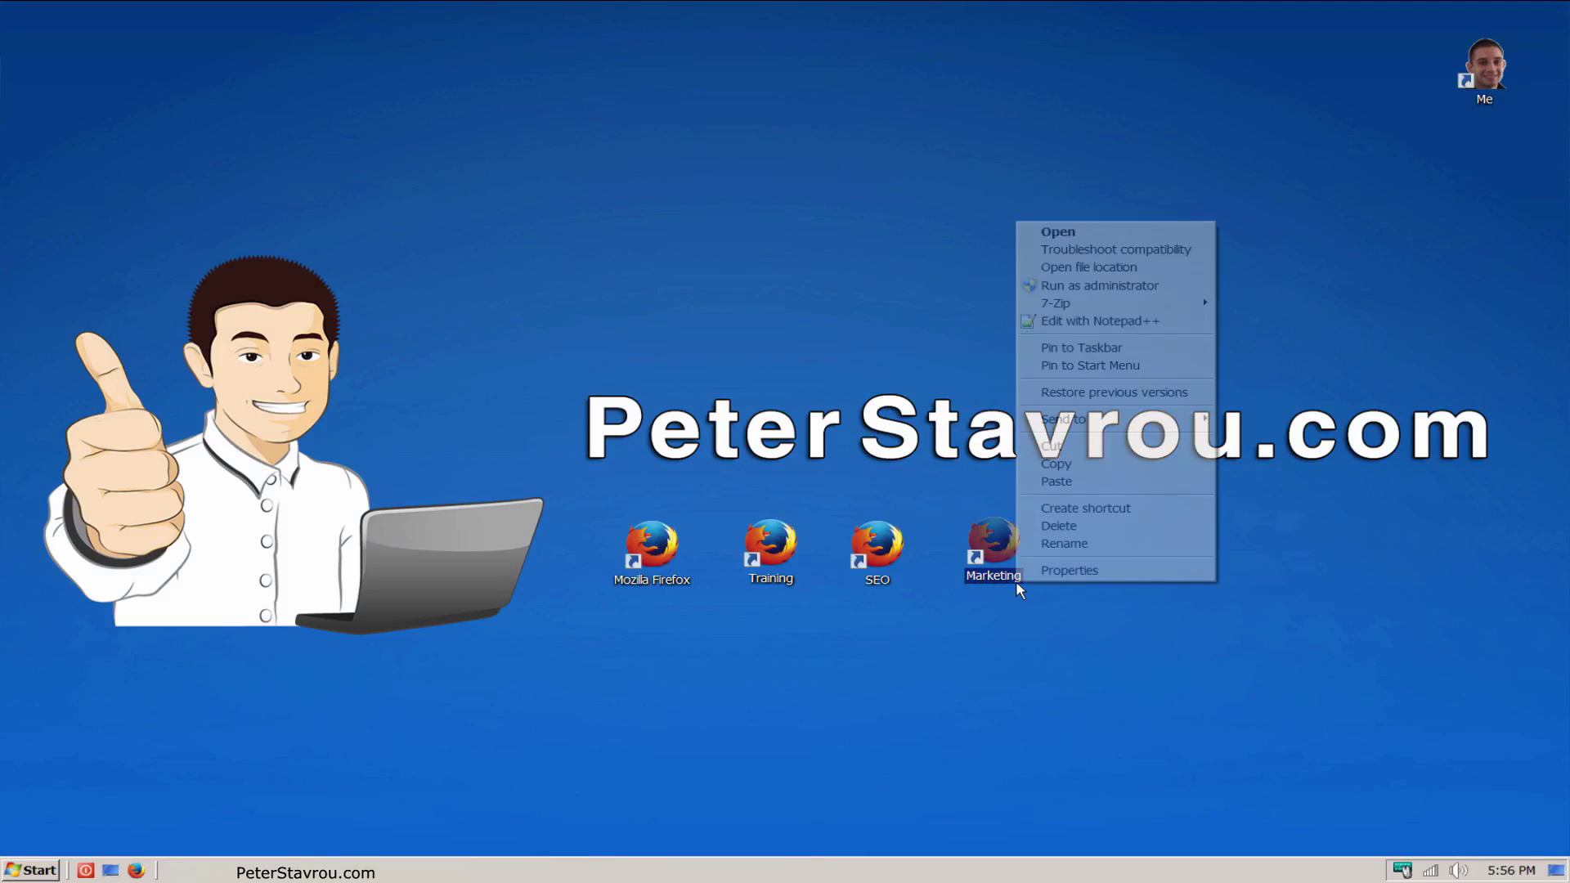
left_click(1150, 575)
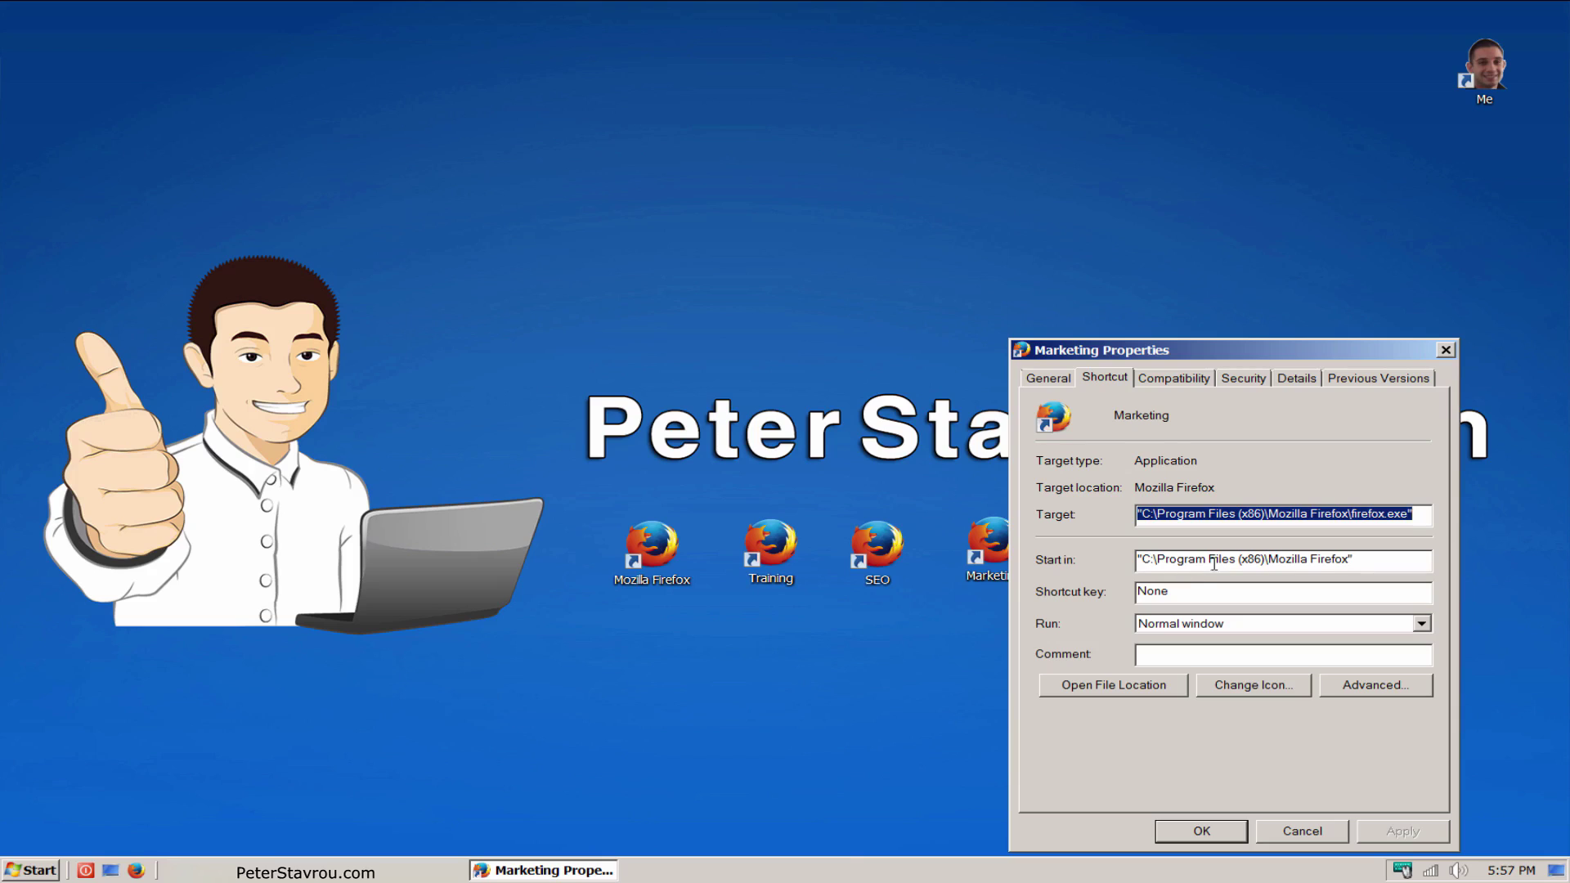
left_click(1420, 514)
type("-")
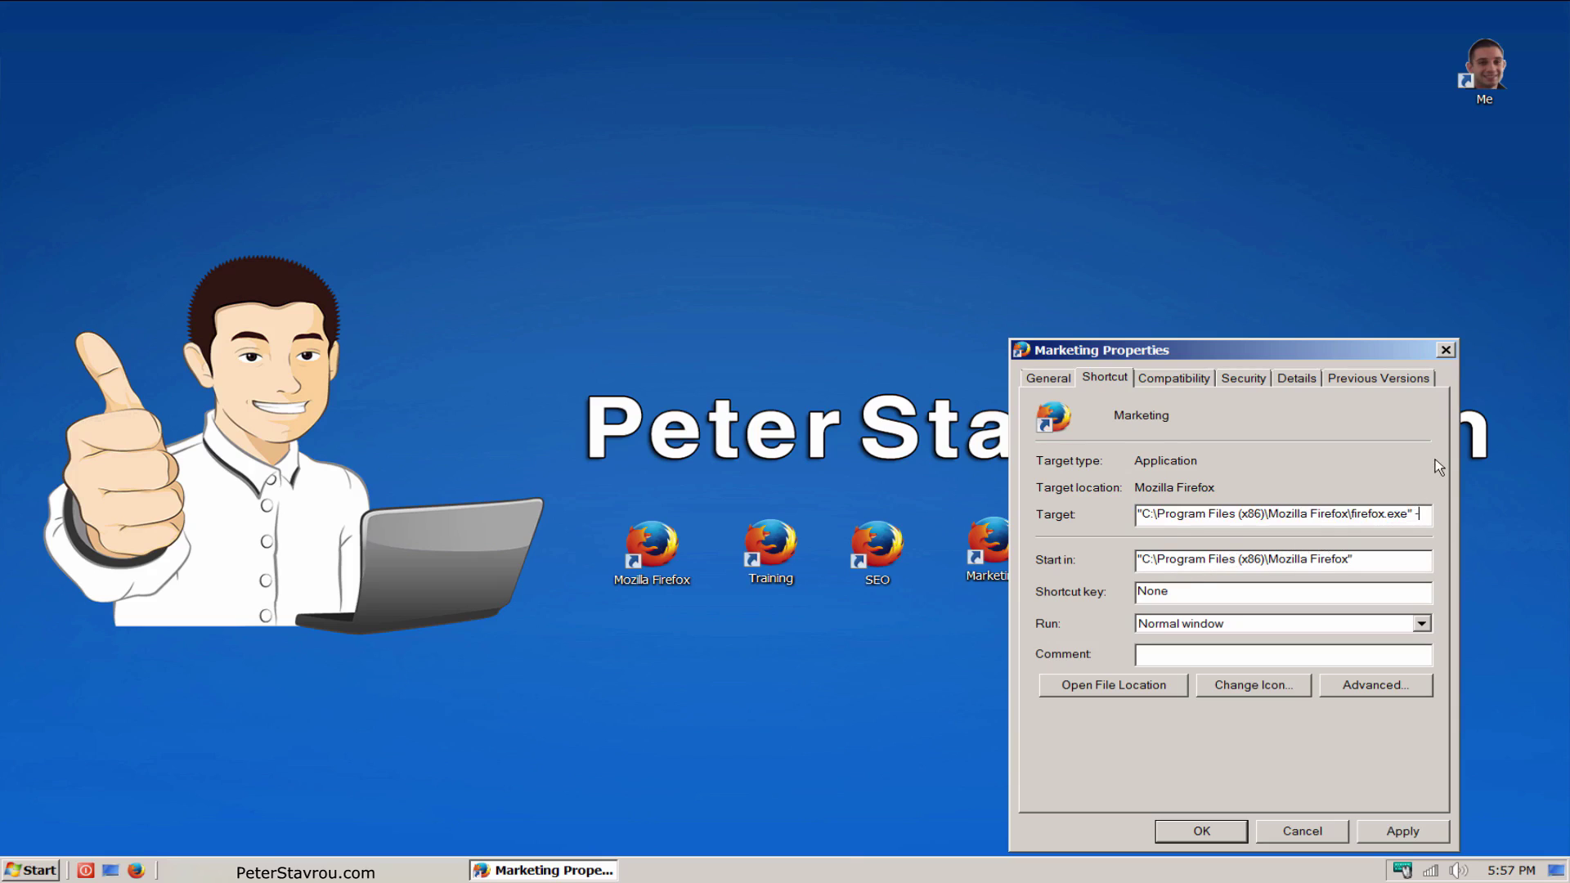
type("p M")
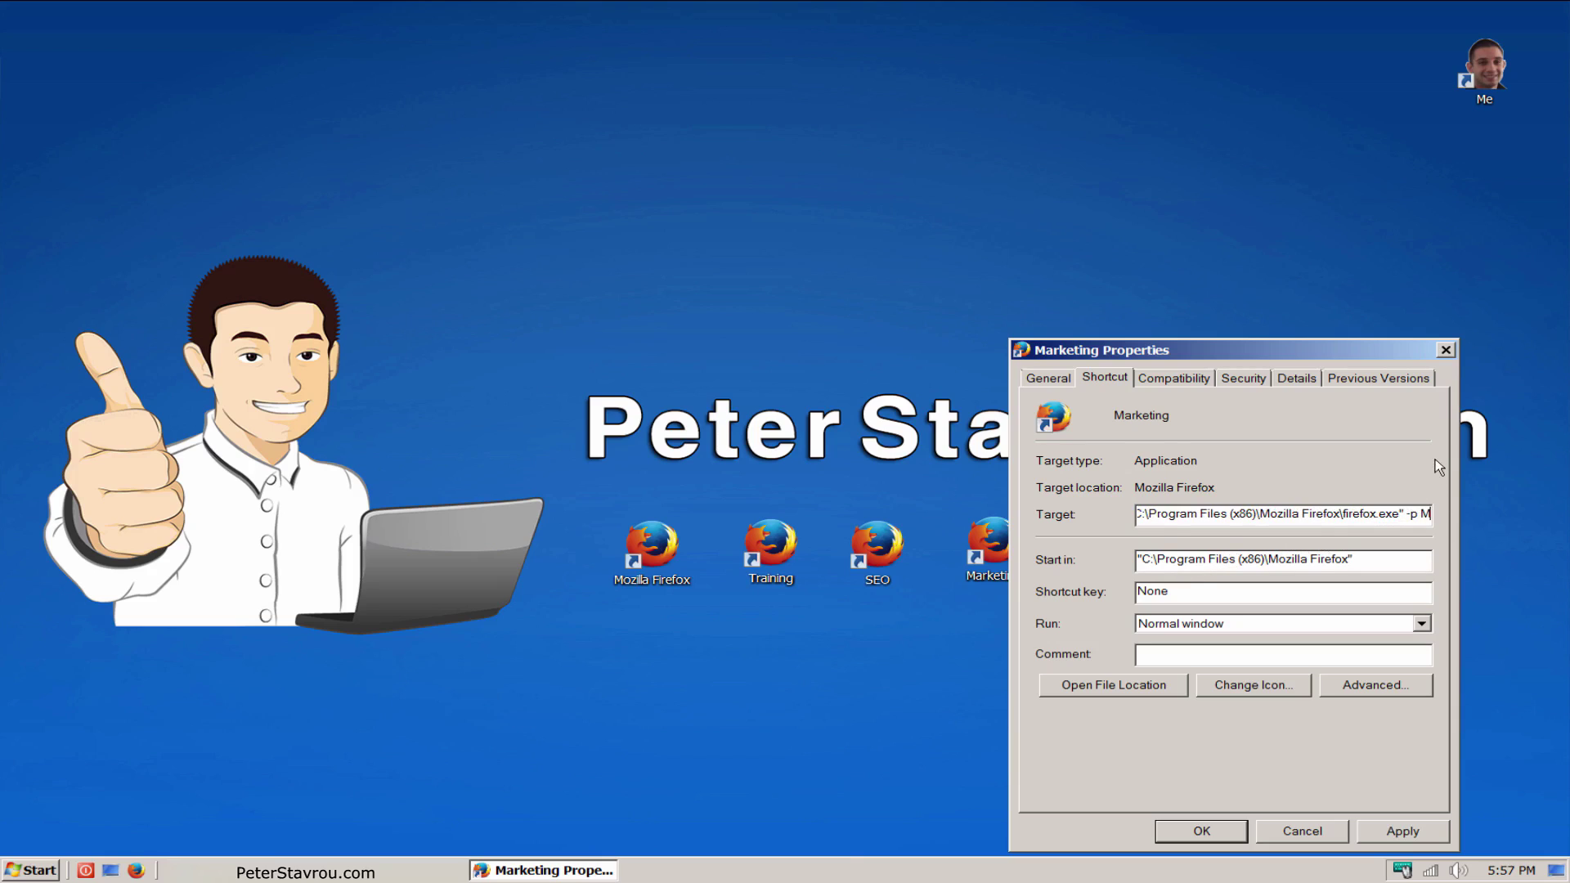
type("arketing -no-remote")
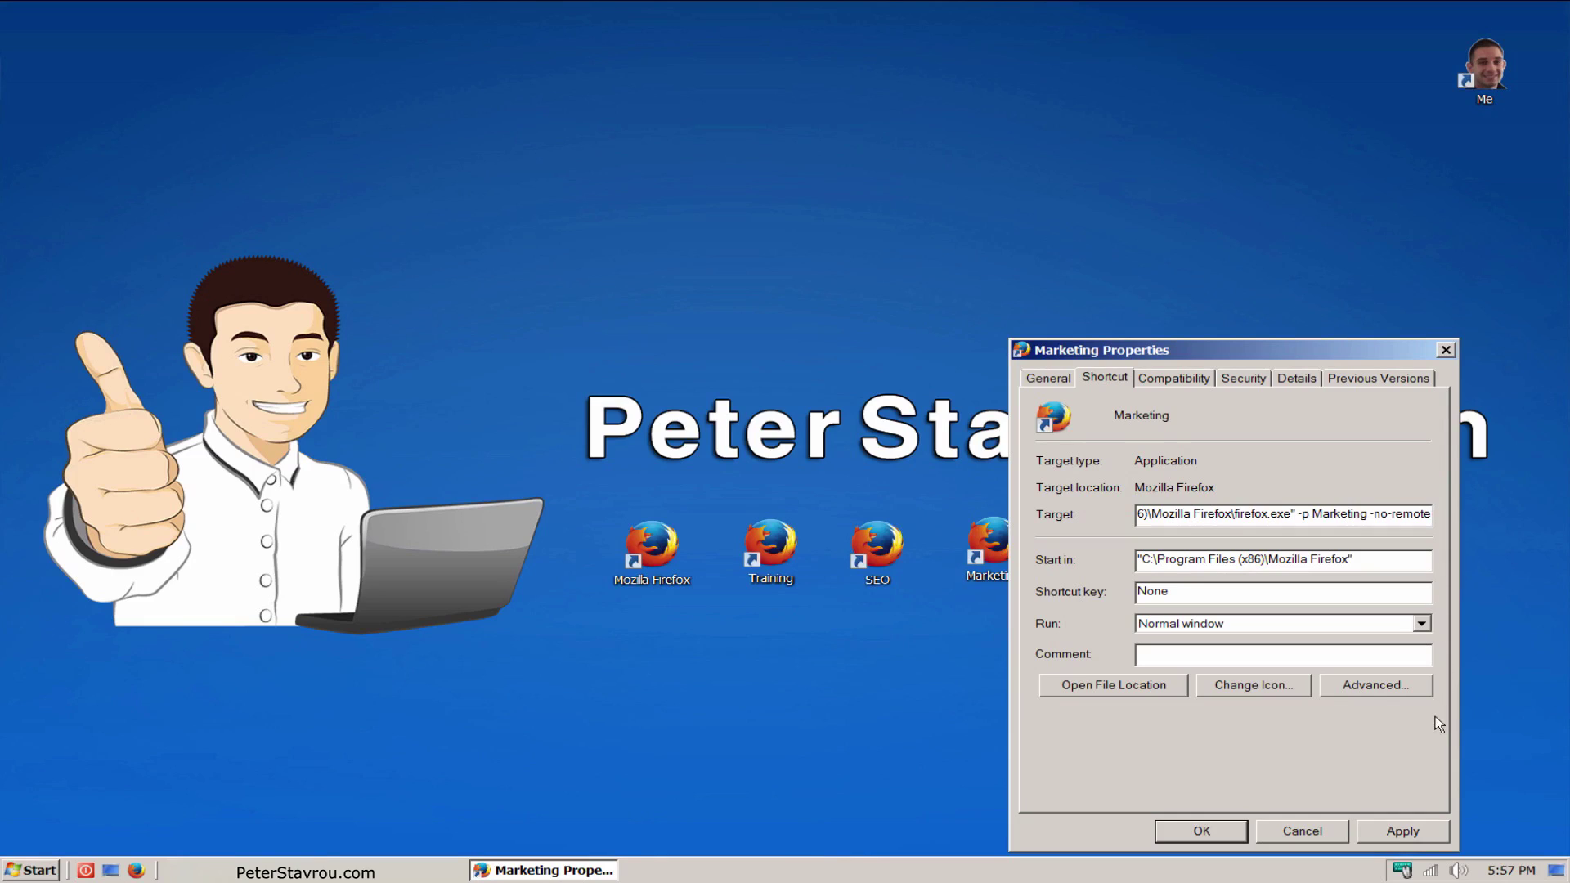
left_click(1439, 832)
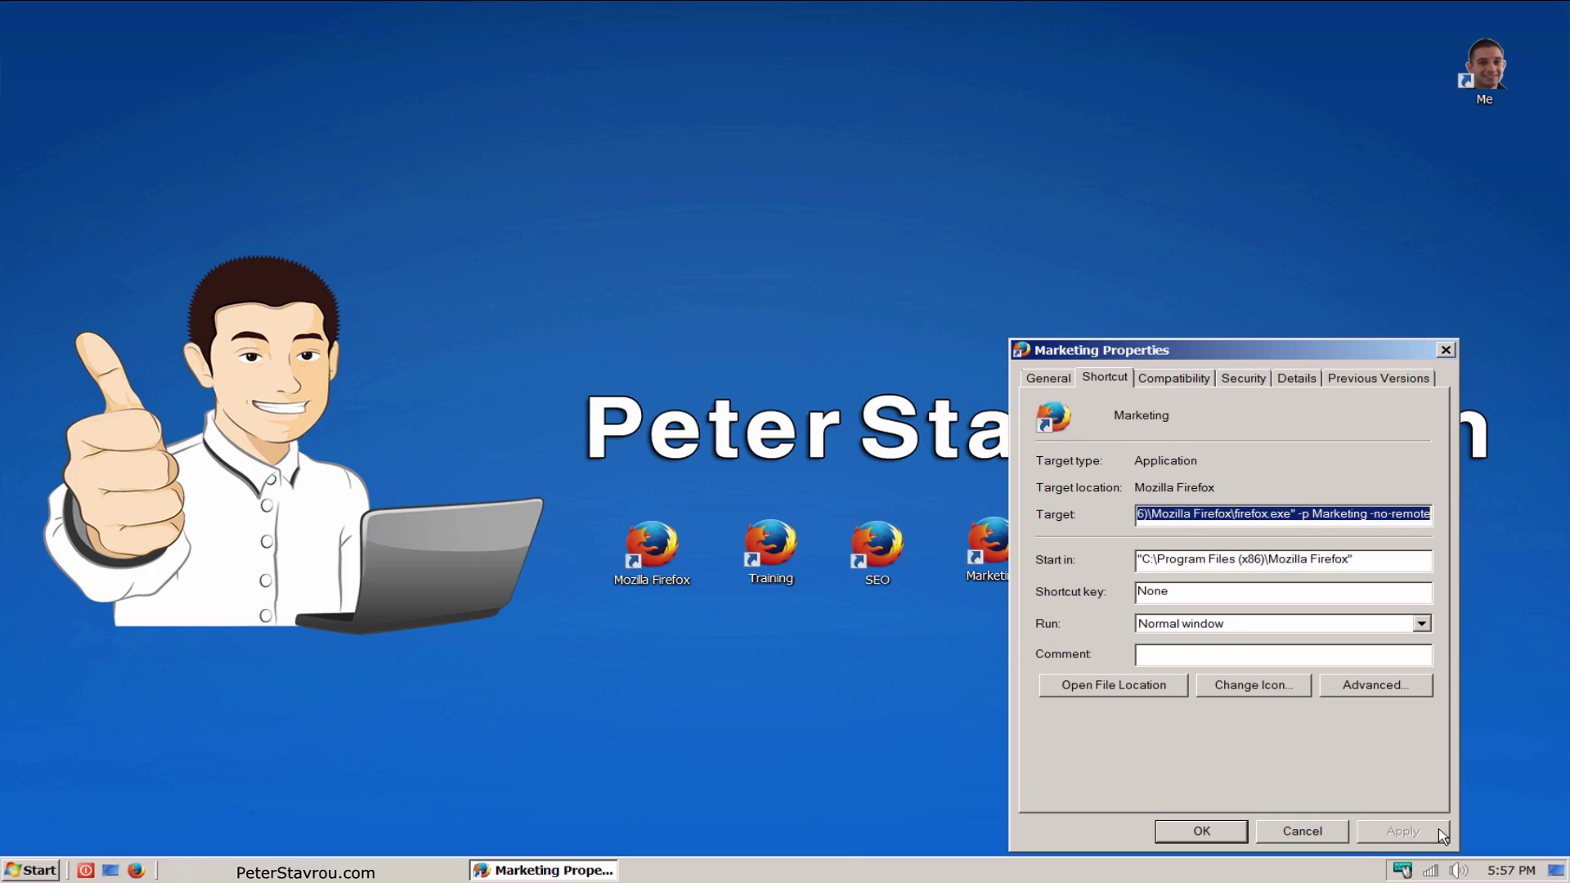
left_click(1236, 834)
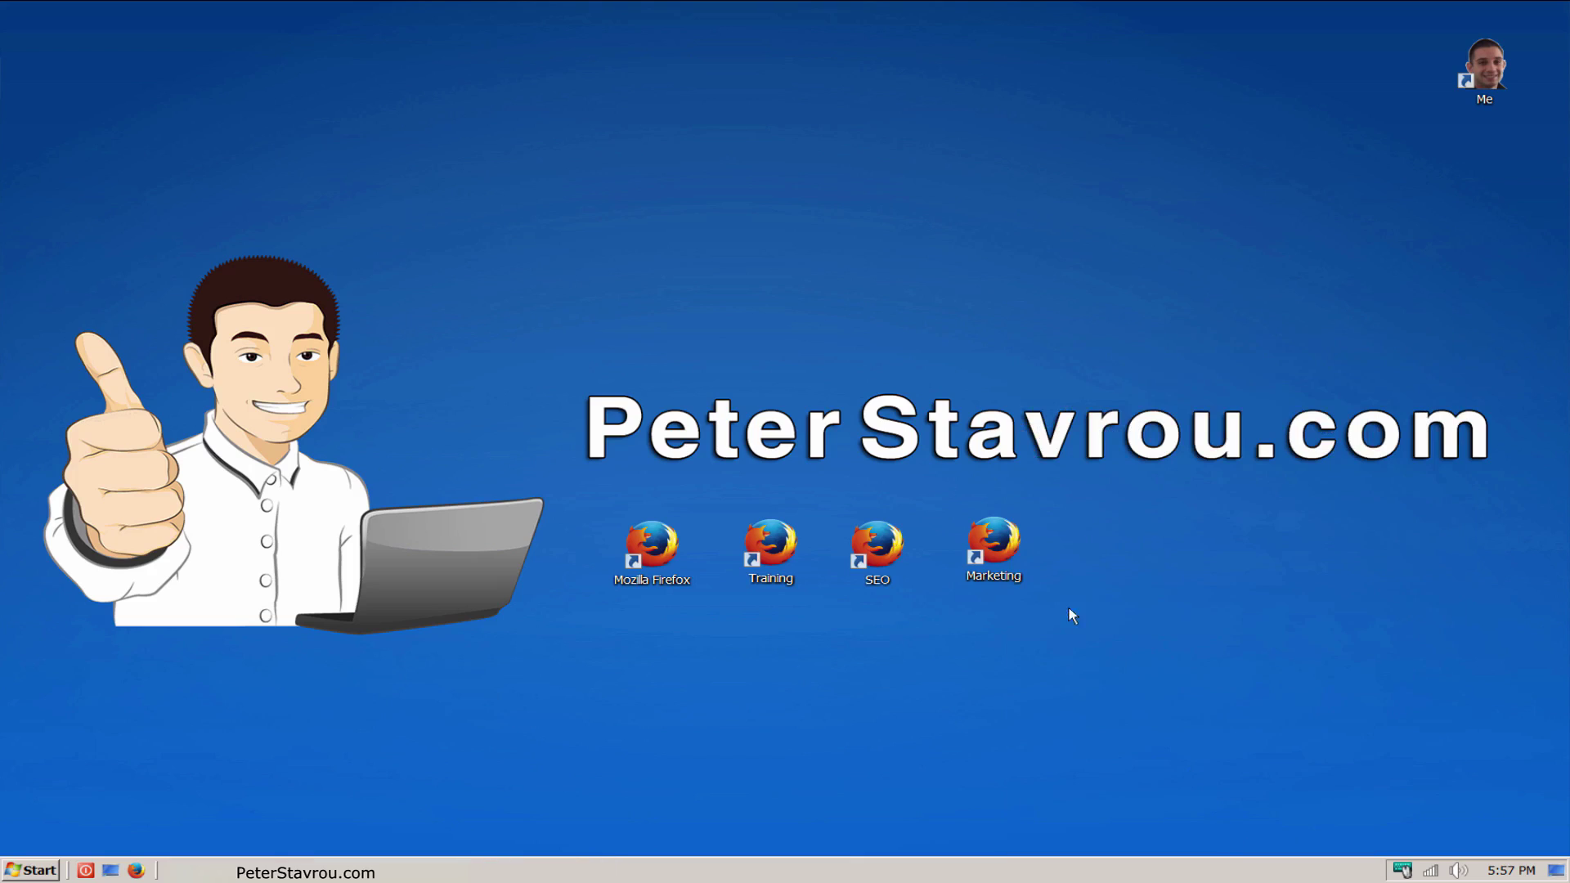
Start Firefox via the Marketing shortcut, loading the Marketing profile's welcome page.
double_click(993, 552)
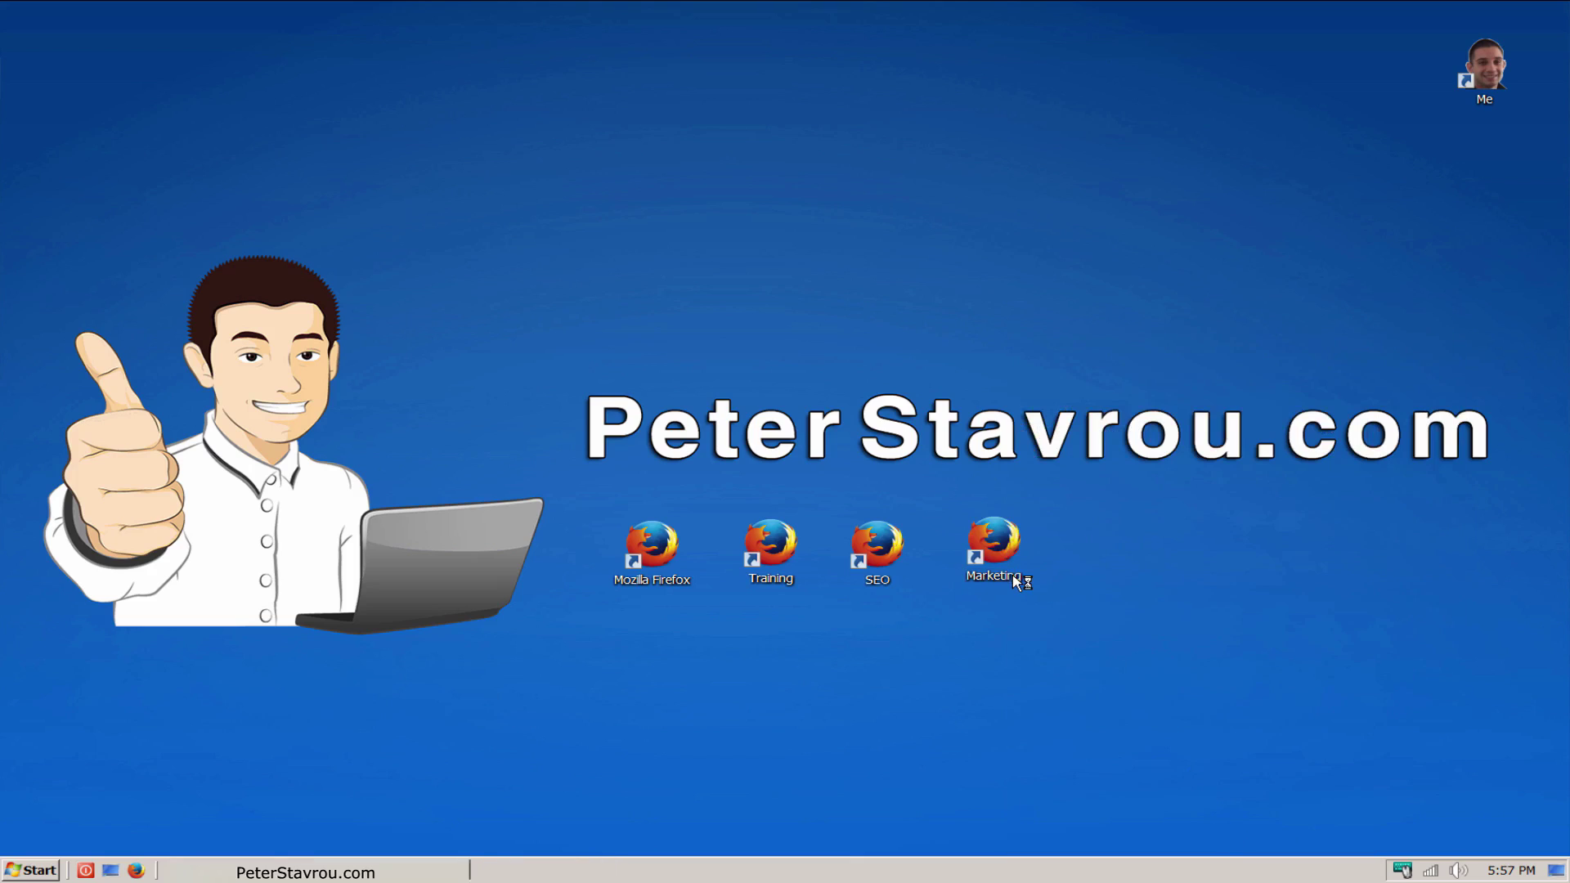